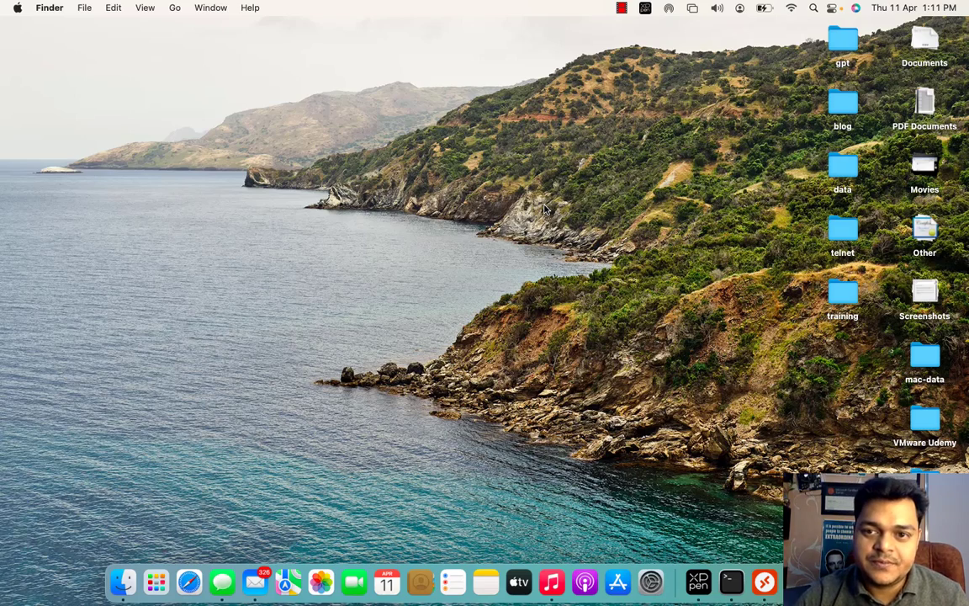
Look over the Microsoft 365 admin center, Microsoft 365 home and Entra users tabs.
left_click(266, 17)
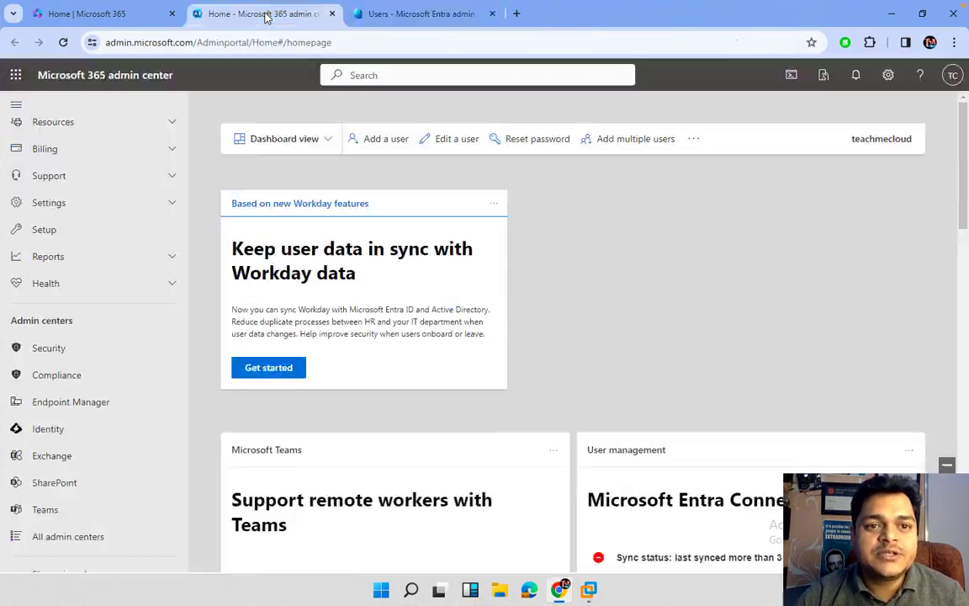
left_click(123, 17)
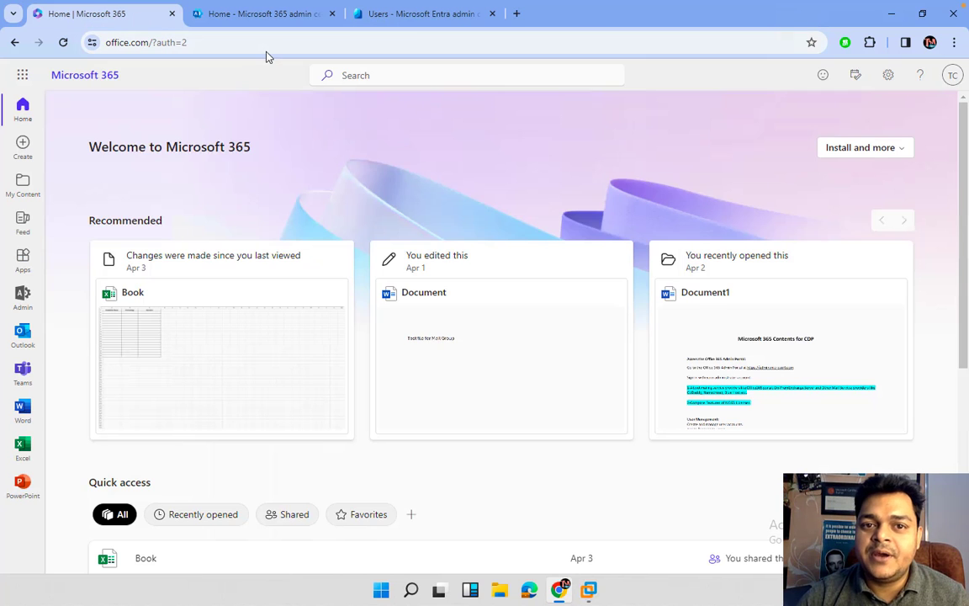
left_click(413, 23)
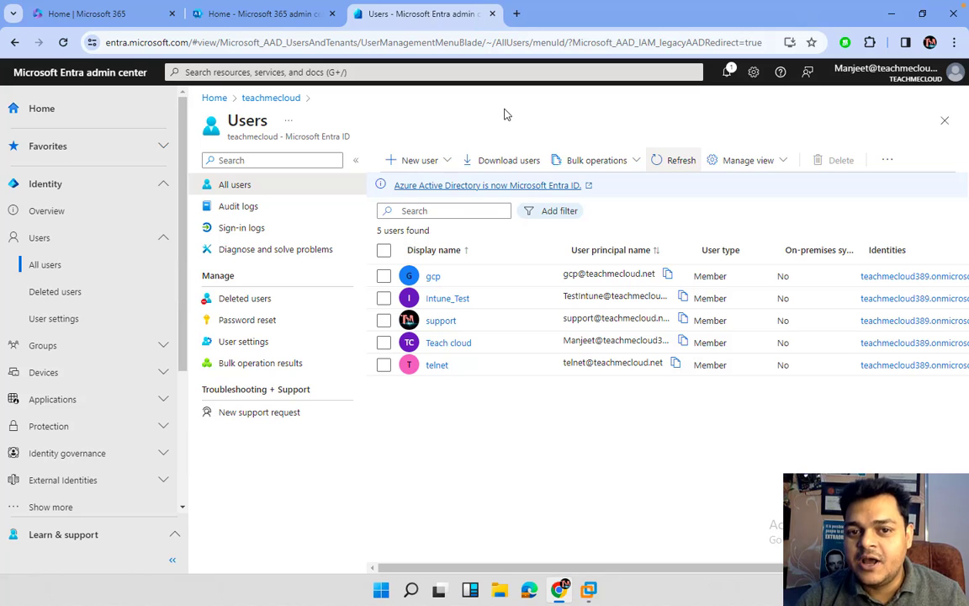
Open the Intune admin center in a new tab and show its Devices overview of 5 Windows devices.
left_click(517, 13)
type("in")
key("Return")
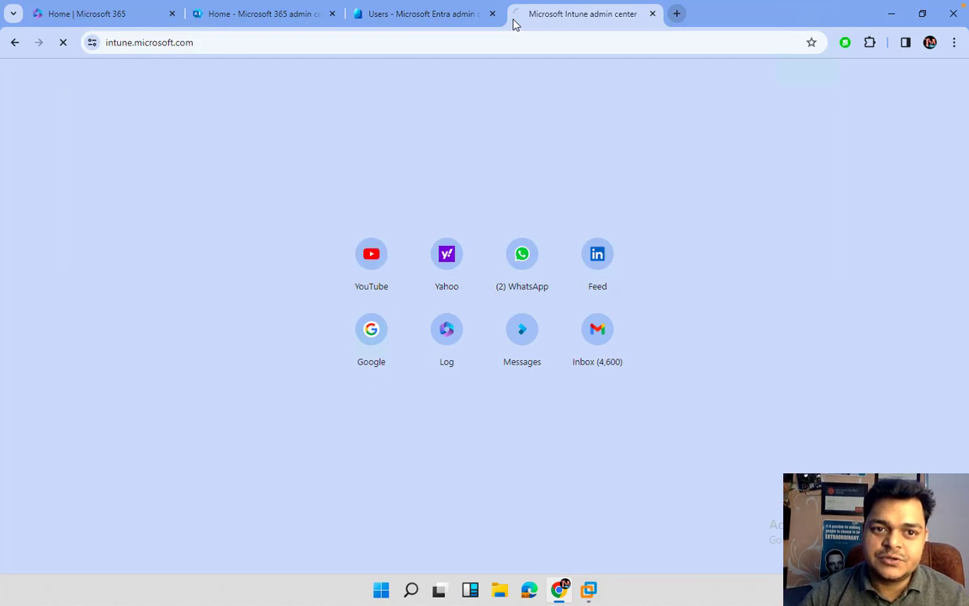
left_click(433, 17)
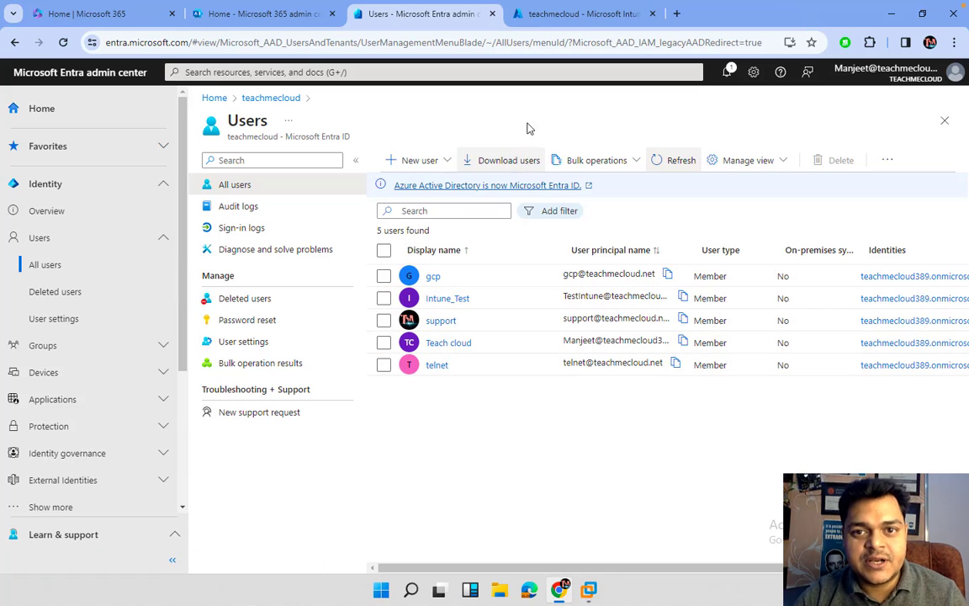
left_click(565, 15)
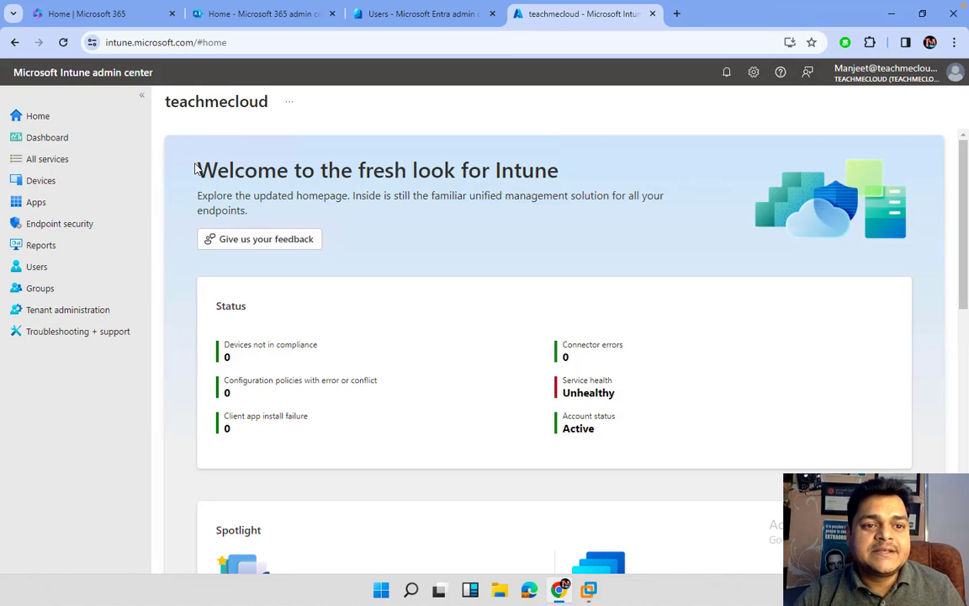
left_click(51, 183)
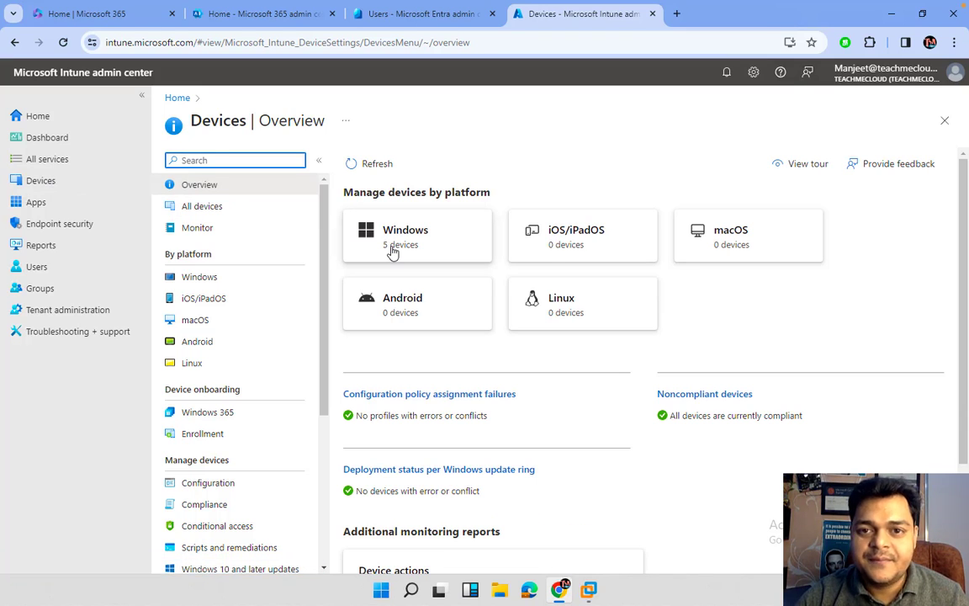
Wake the Windows 11 VM with Ctrl+Alt+Del, then cancel the security screen.
left_click(588, 589)
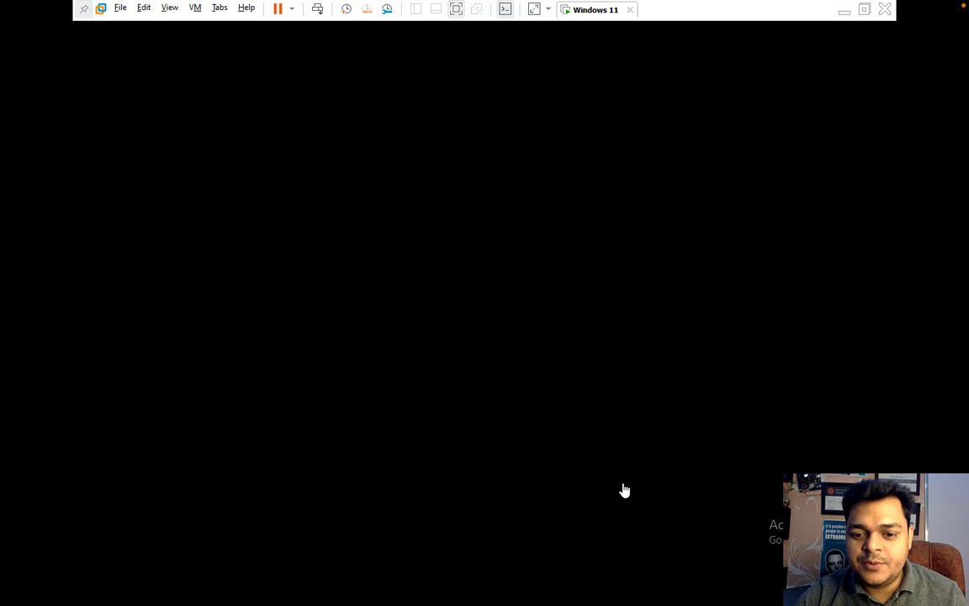
left_click(317, 7)
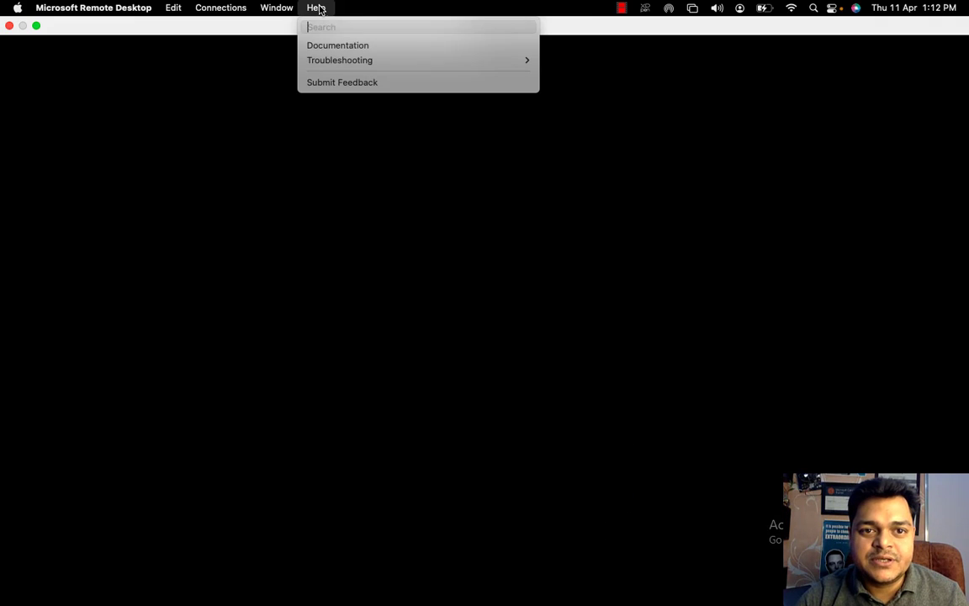
left_click(294, 146)
left_click(317, 9)
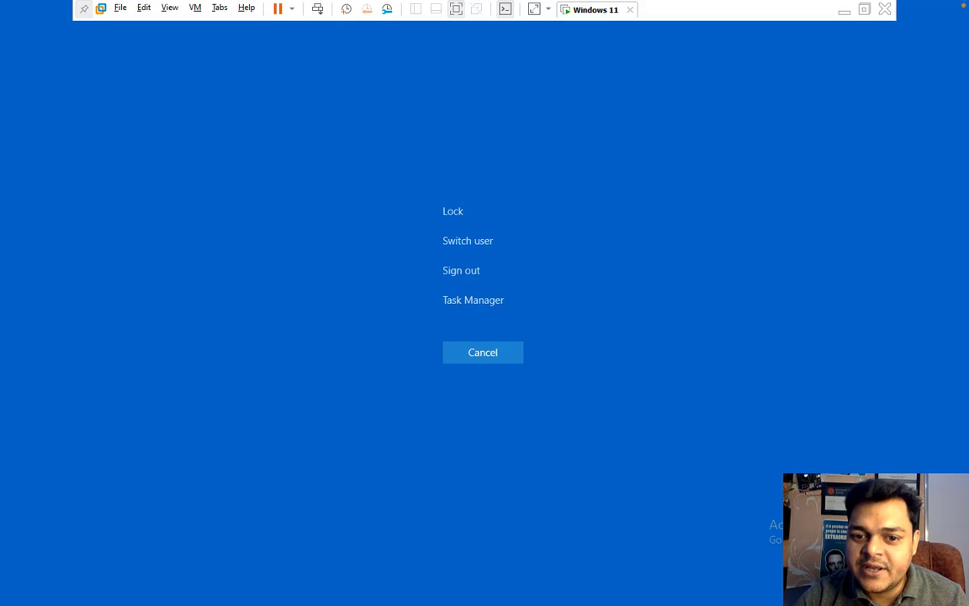
left_click(486, 353)
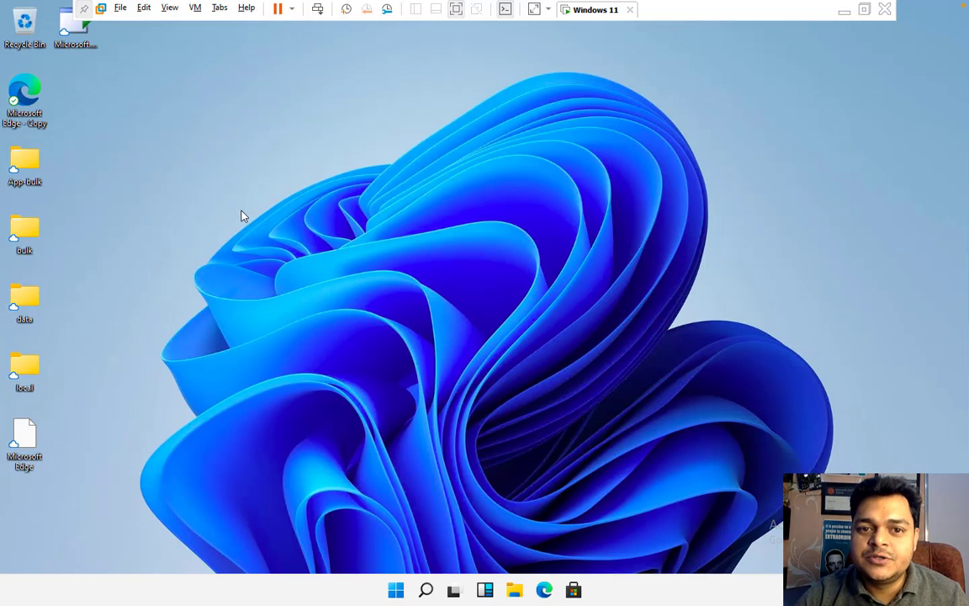
Refresh the VM desktop and minimize VMware back to the browser.
right_click(307, 209)
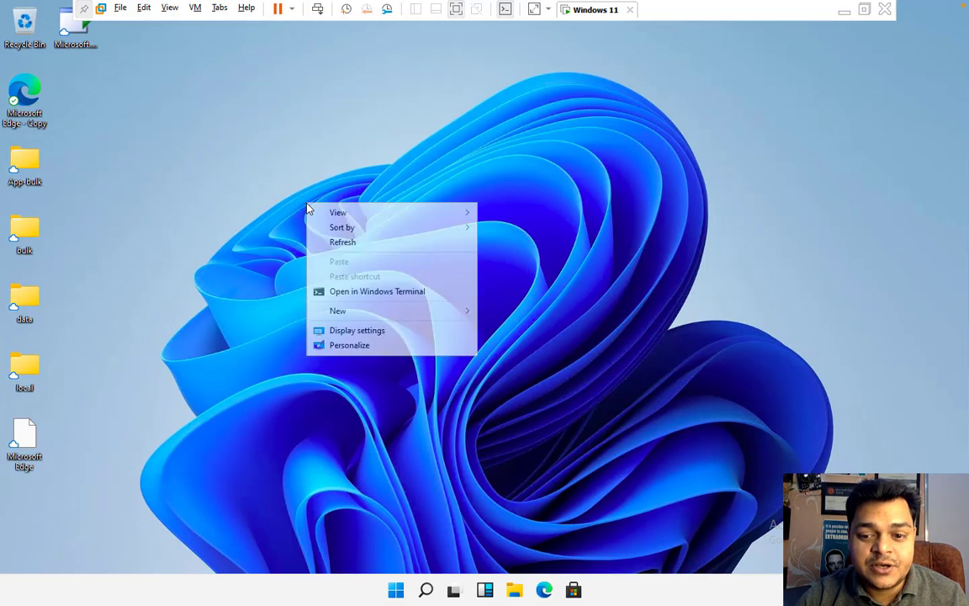
left_click(361, 249)
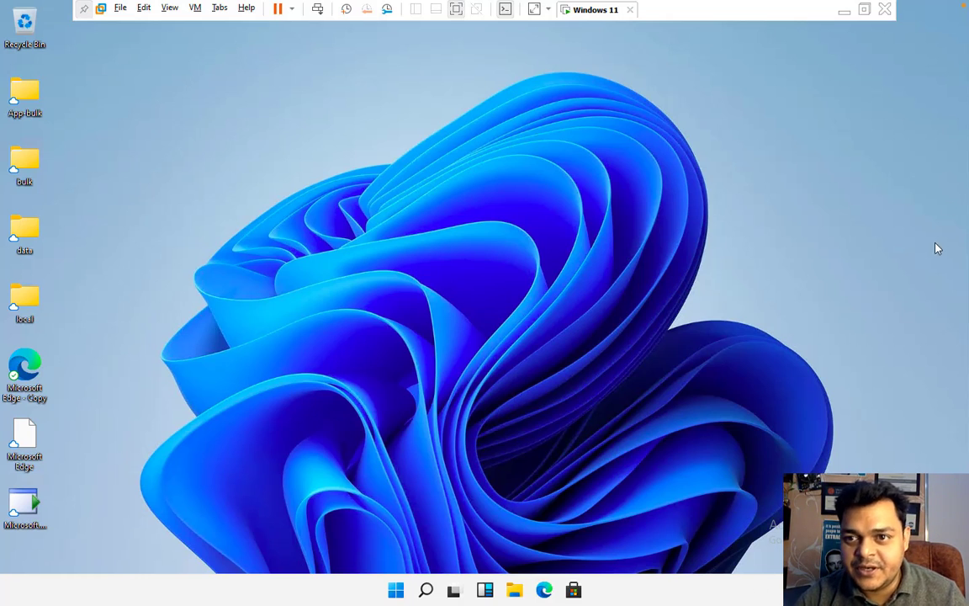
left_click(843, 11)
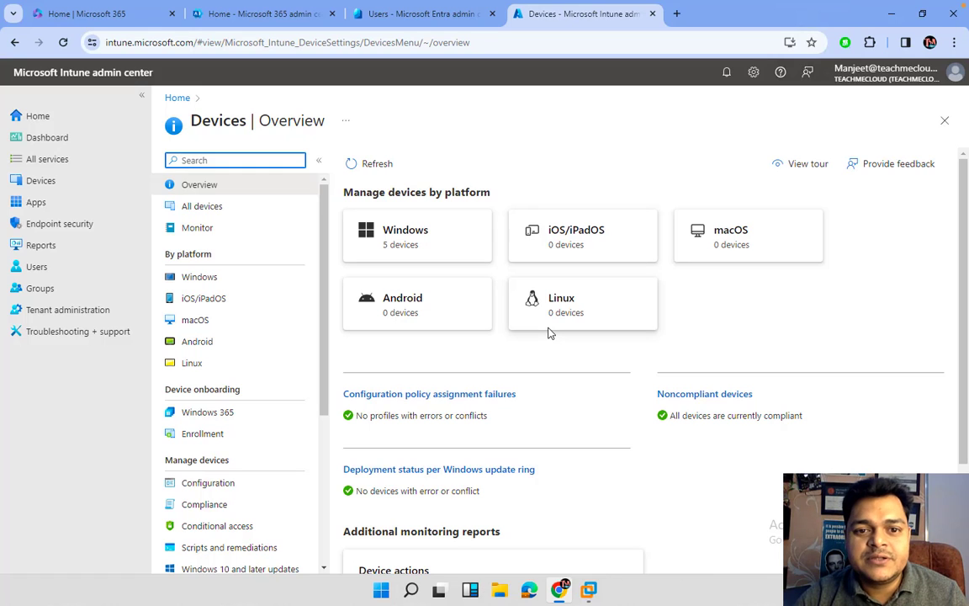
Refresh the Intune device counts and go to the Entra All users list of 5 members.
left_click(369, 165)
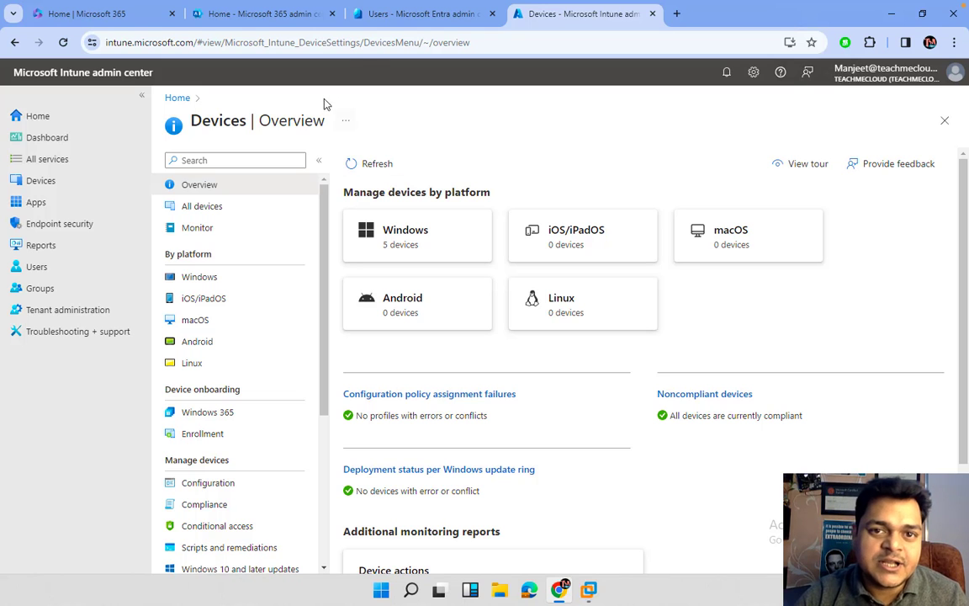
left_click(413, 18)
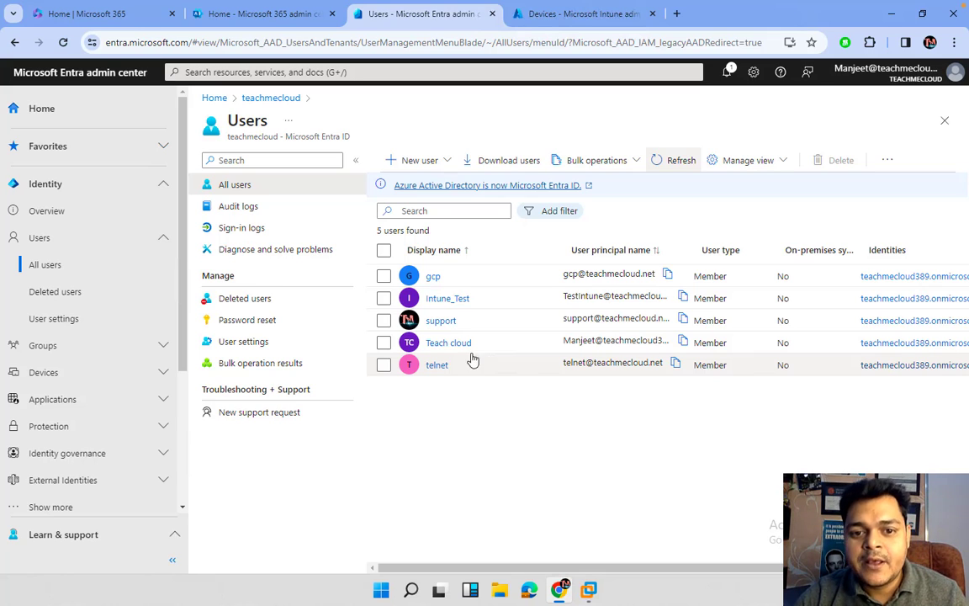
Review the first user's assigned licences, then bring up the Windows 11 VM desktop.
left_click(433, 278)
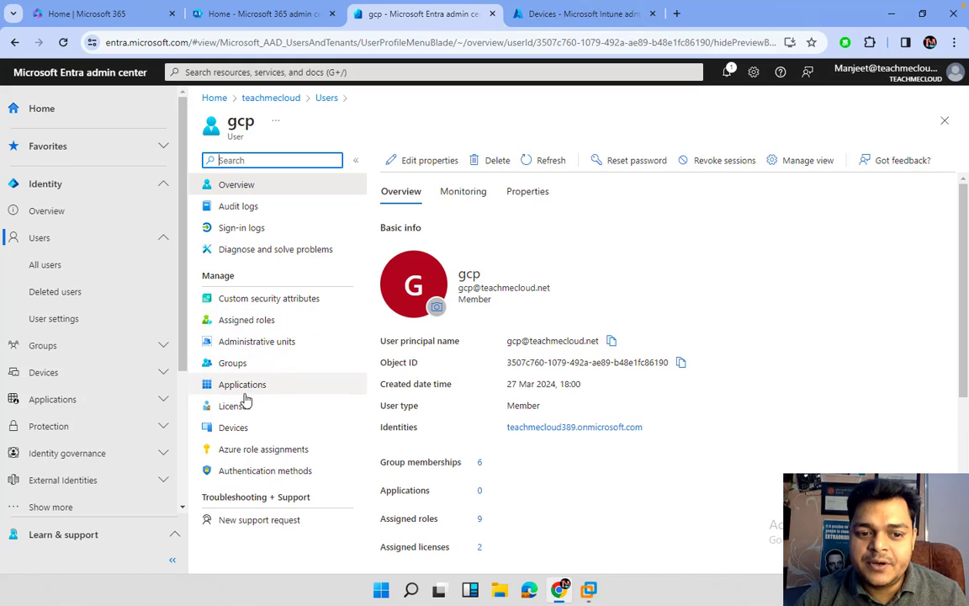
left_click(244, 407)
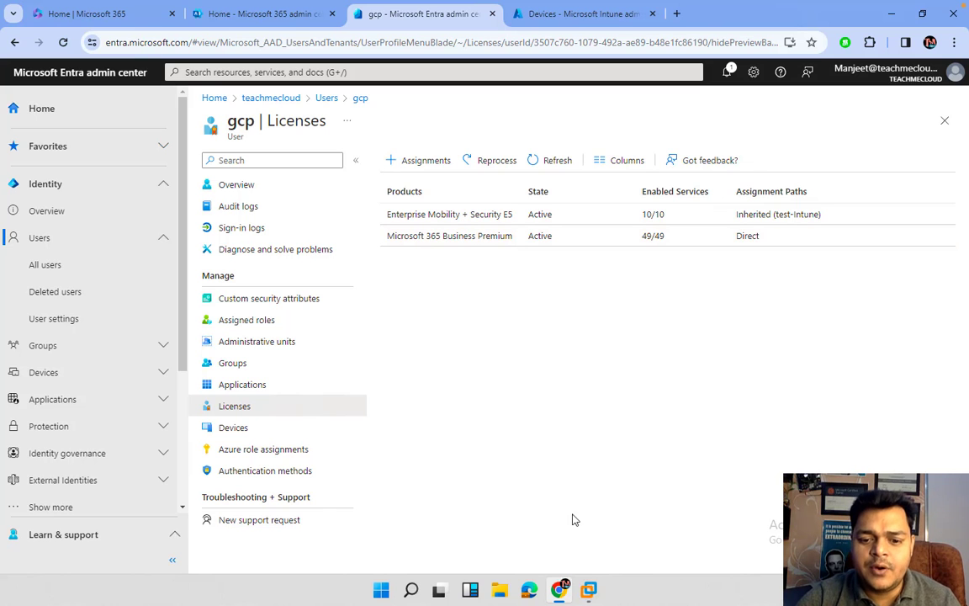
left_click(589, 589)
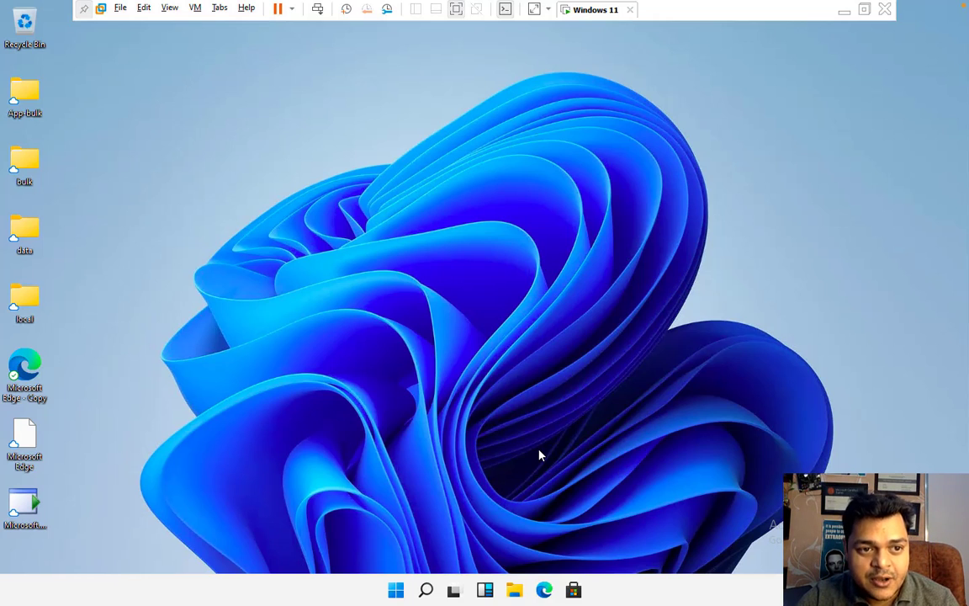
Search the Store for 'windows configuration', then install and launch Windows Configuration Designer.
left_click(574, 591)
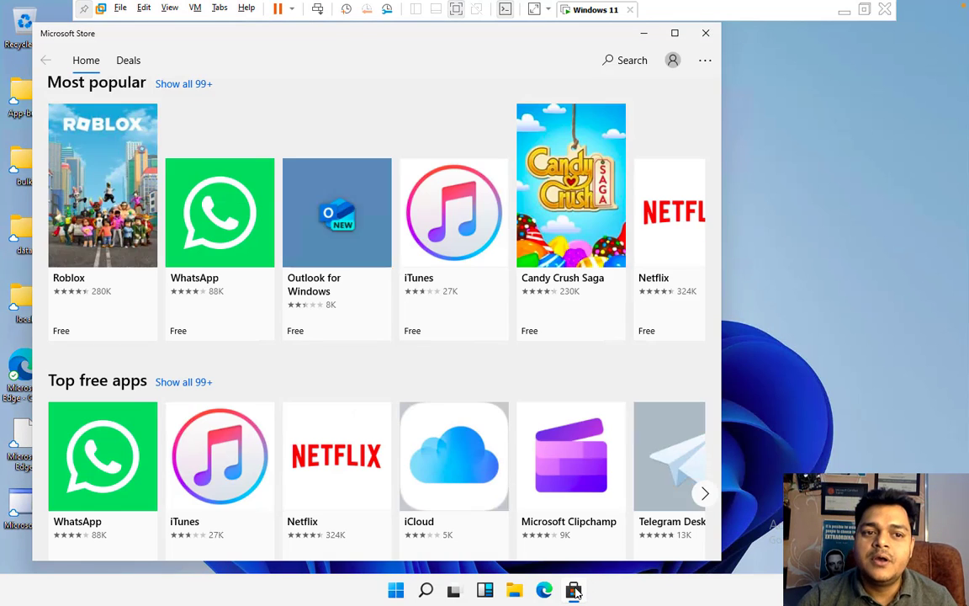
left_click(624, 65)
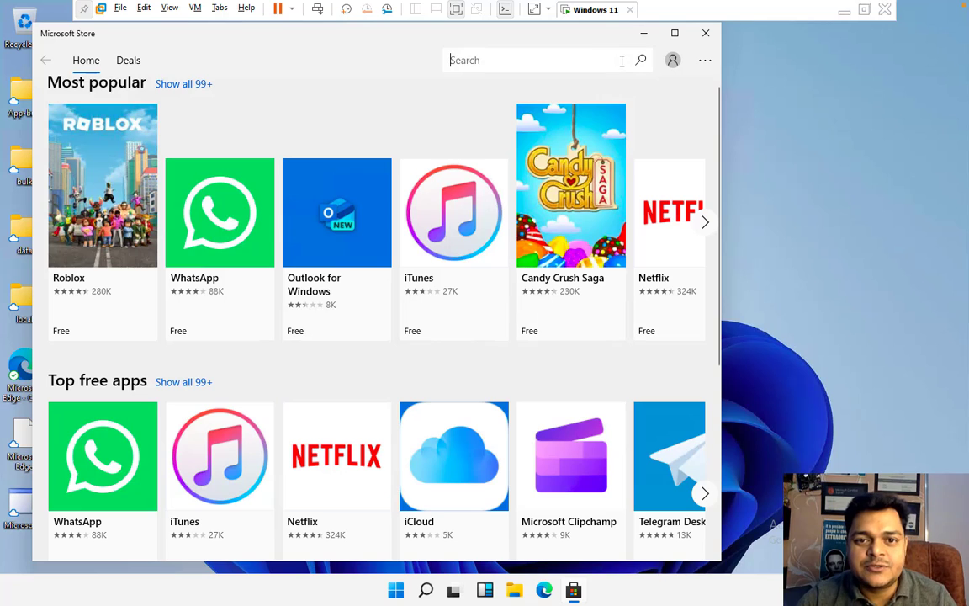
type("wind")
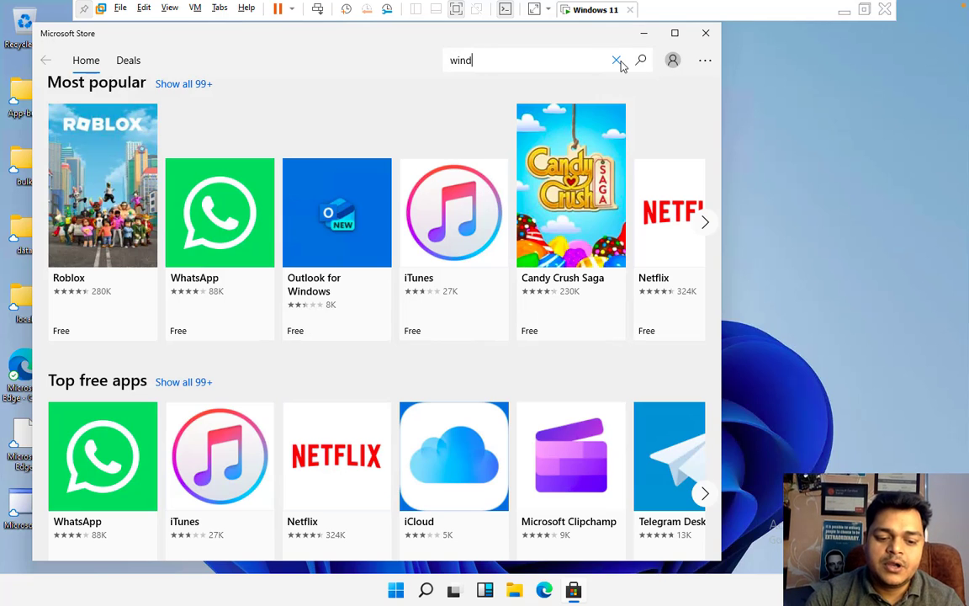
type("ows configuration")
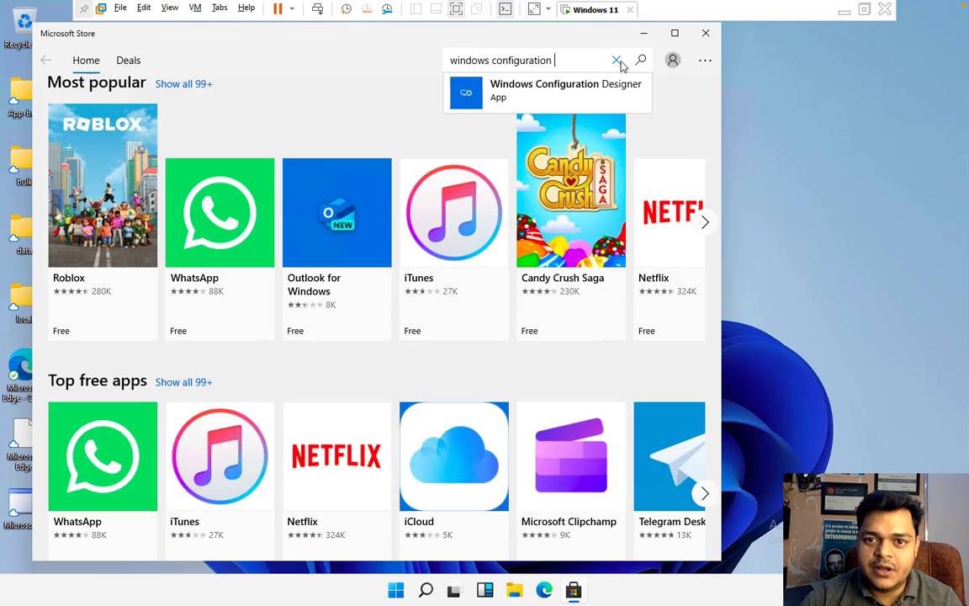
left_click(551, 92)
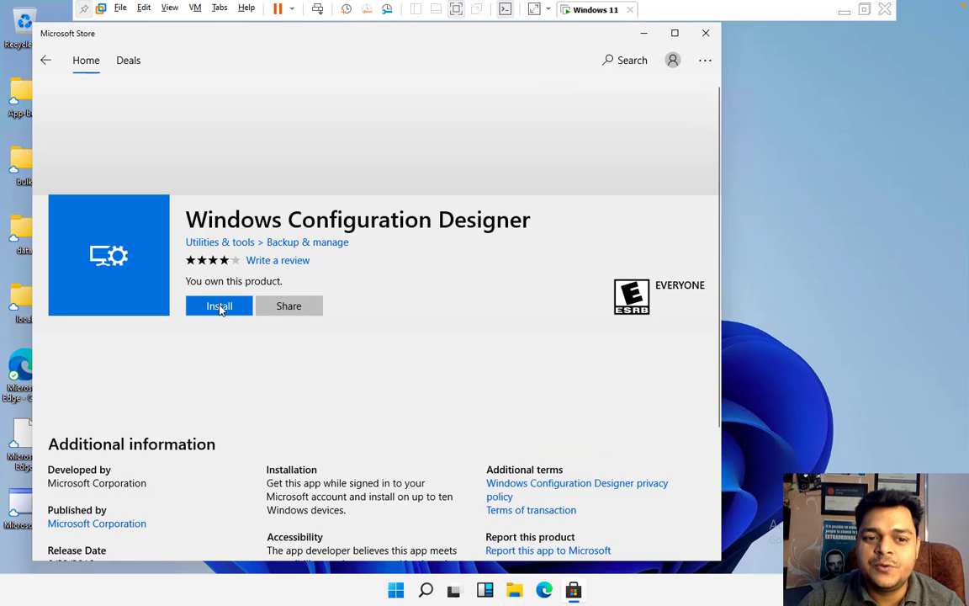
left_click(219, 306)
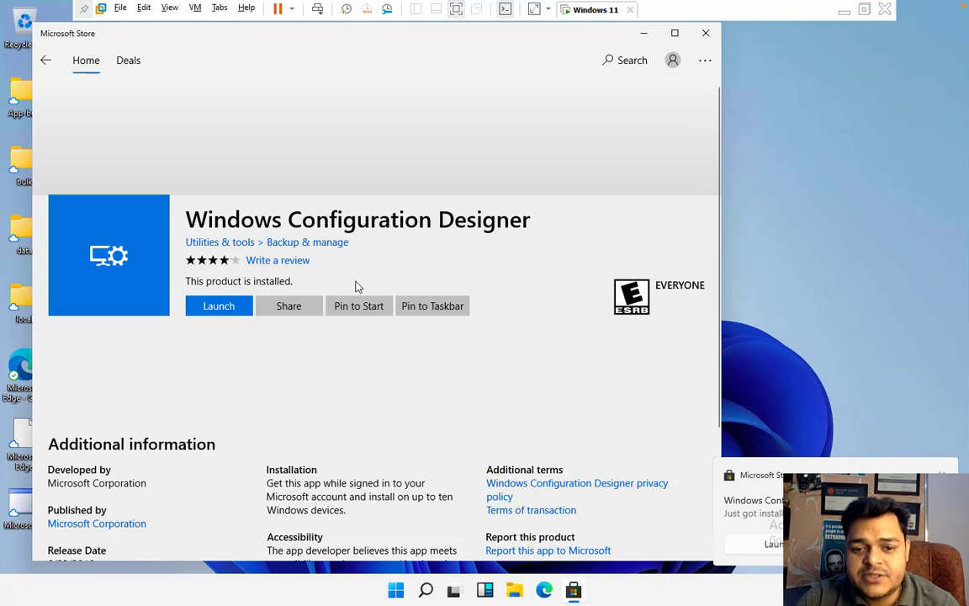
left_click(210, 308)
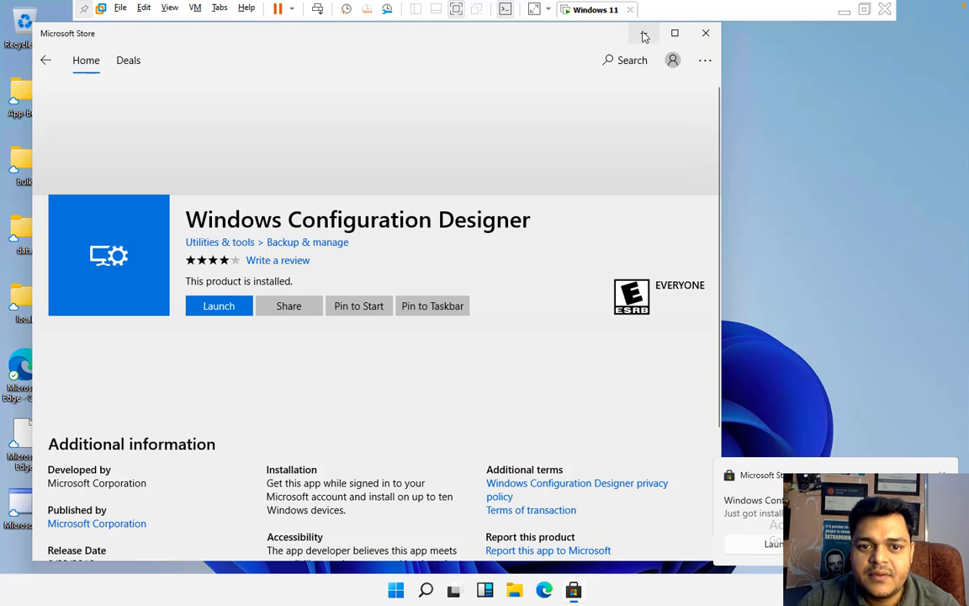
Minimize the Store and start a Provision desktop devices project named Project_1.
left_click(644, 36)
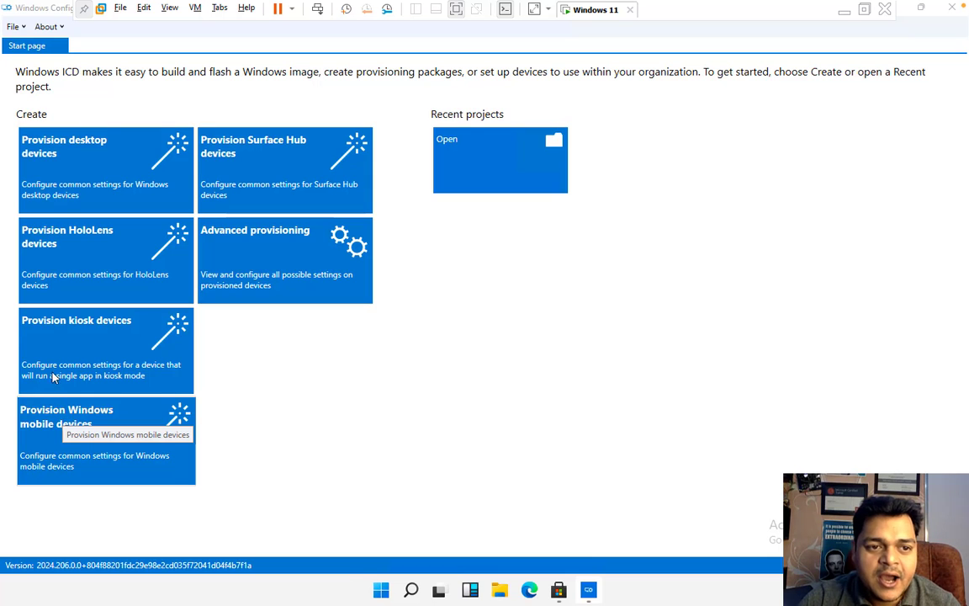
left_click(78, 175)
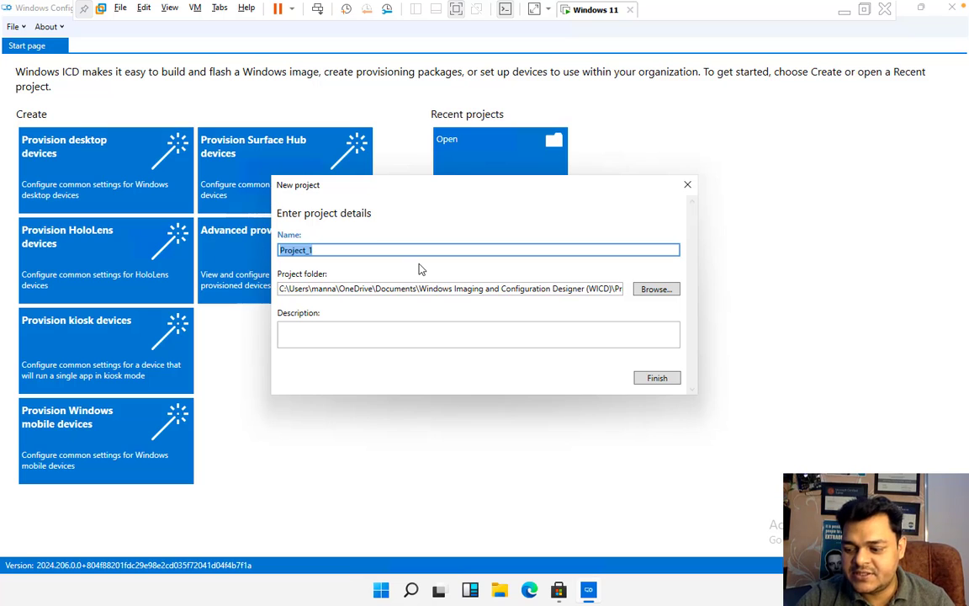
Save Project_1 in a new Desktop folder named bulk-enrollment and finish creating it.
left_click(655, 289)
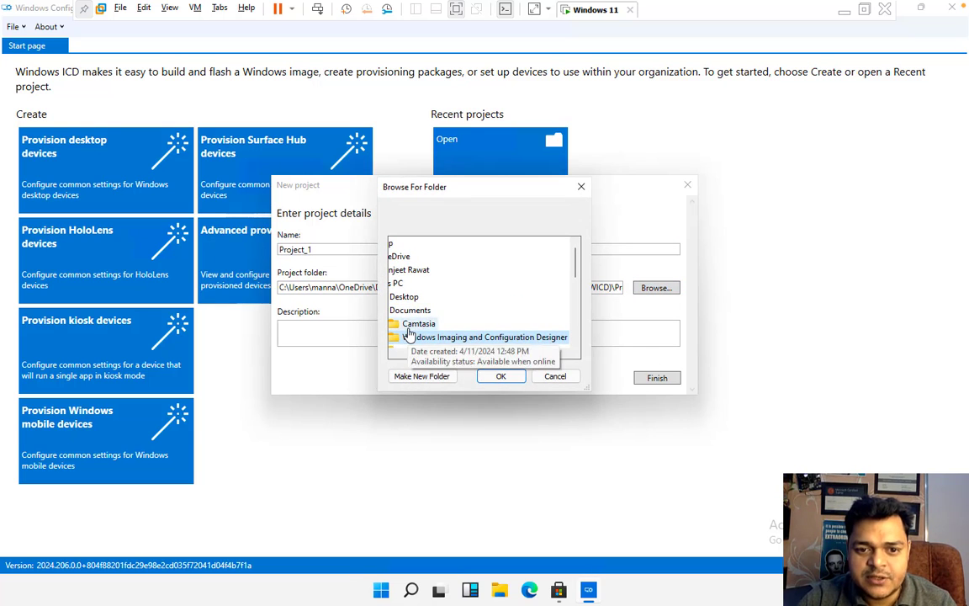
left_click(428, 297)
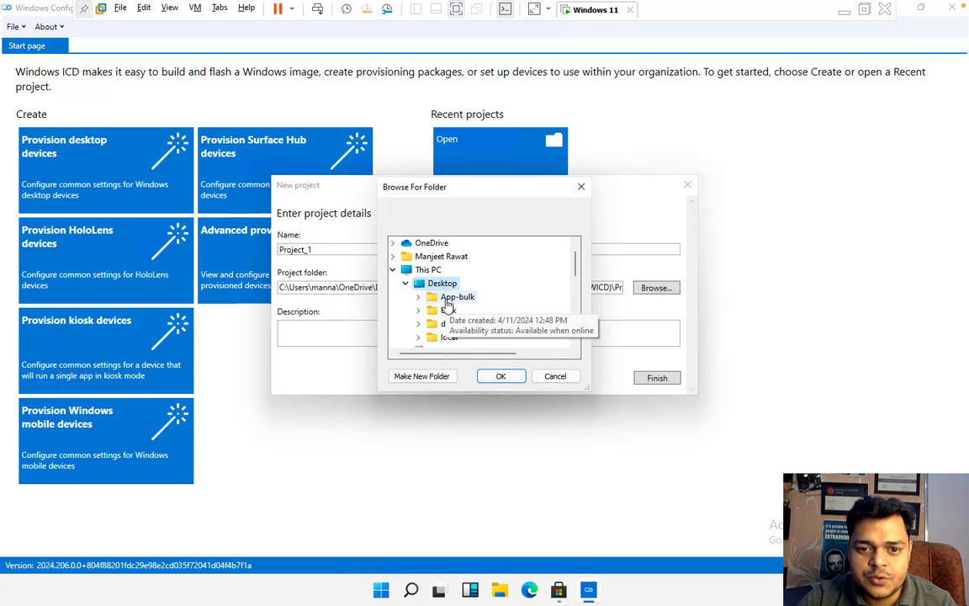
left_click(423, 378)
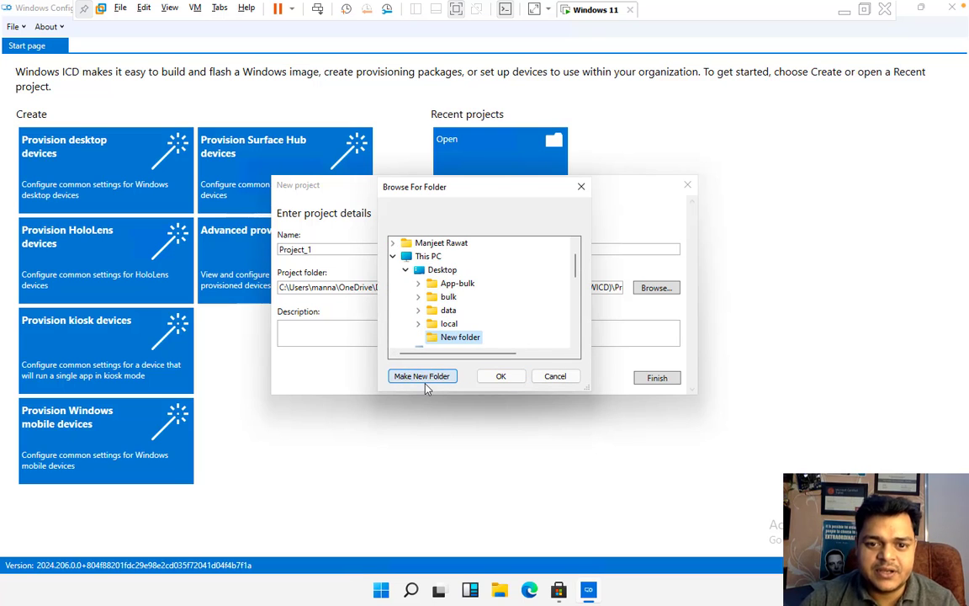
right_click(461, 336)
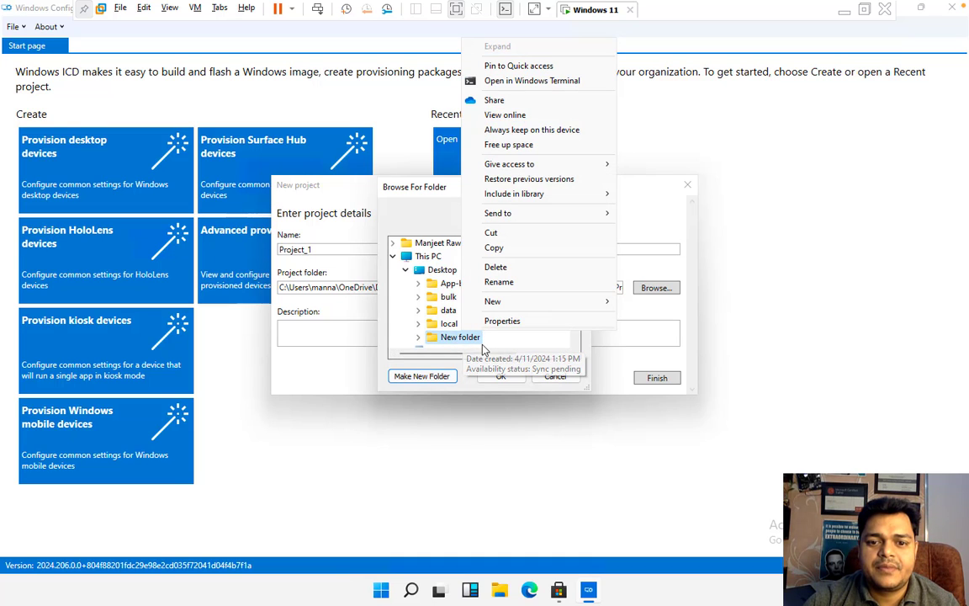
left_click(499, 282)
type("bu")
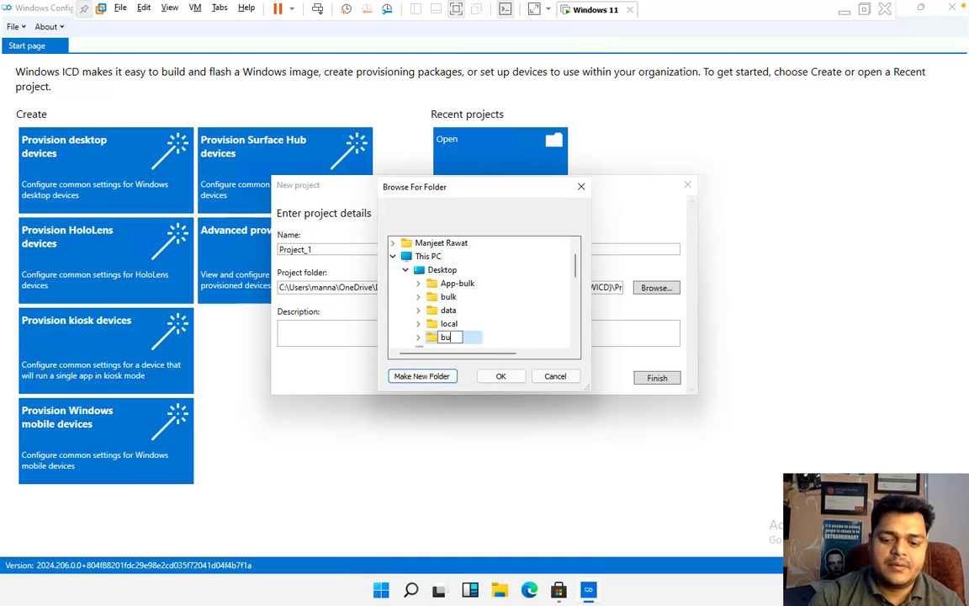
type("lk-en")
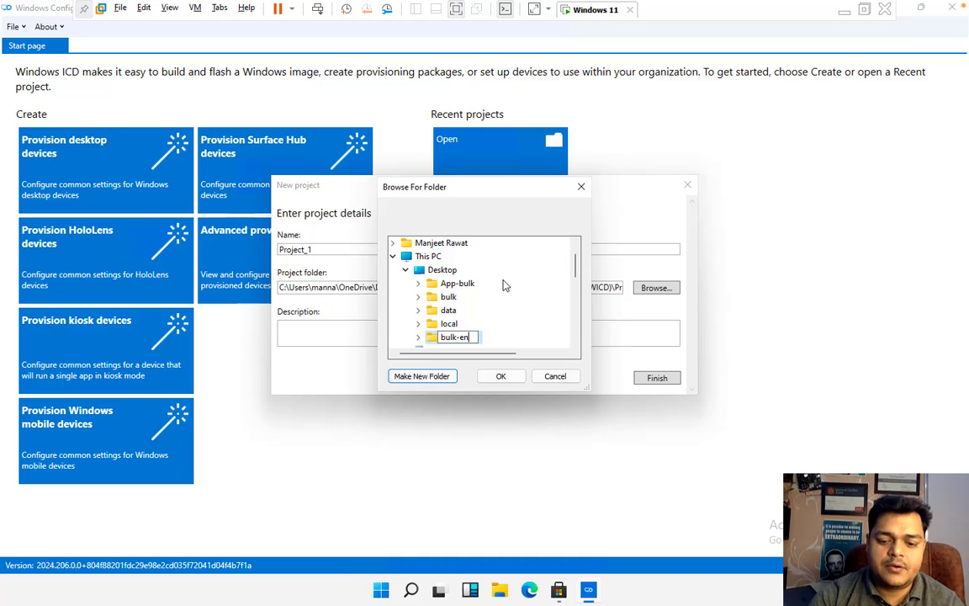
type("rollment")
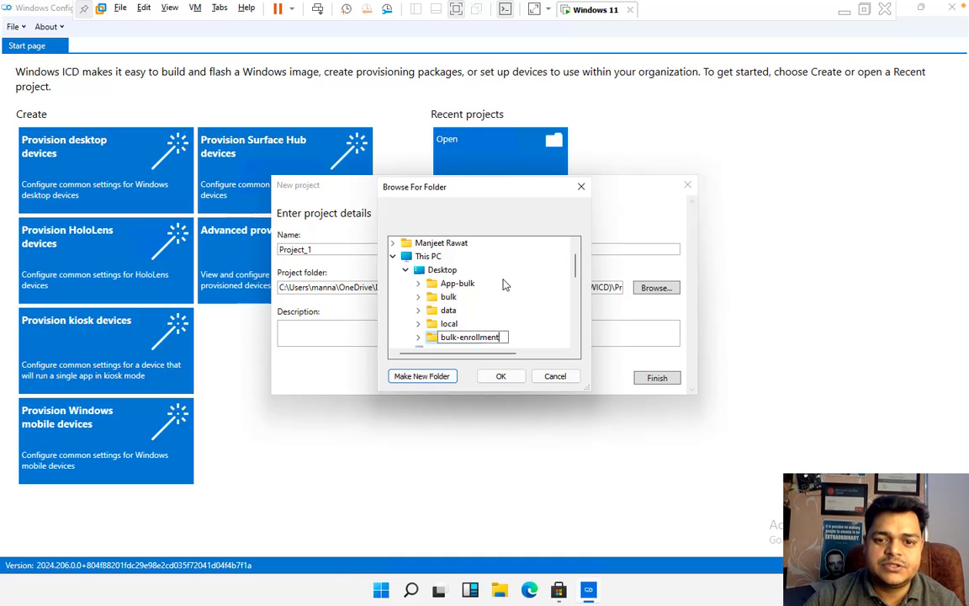
key("Return")
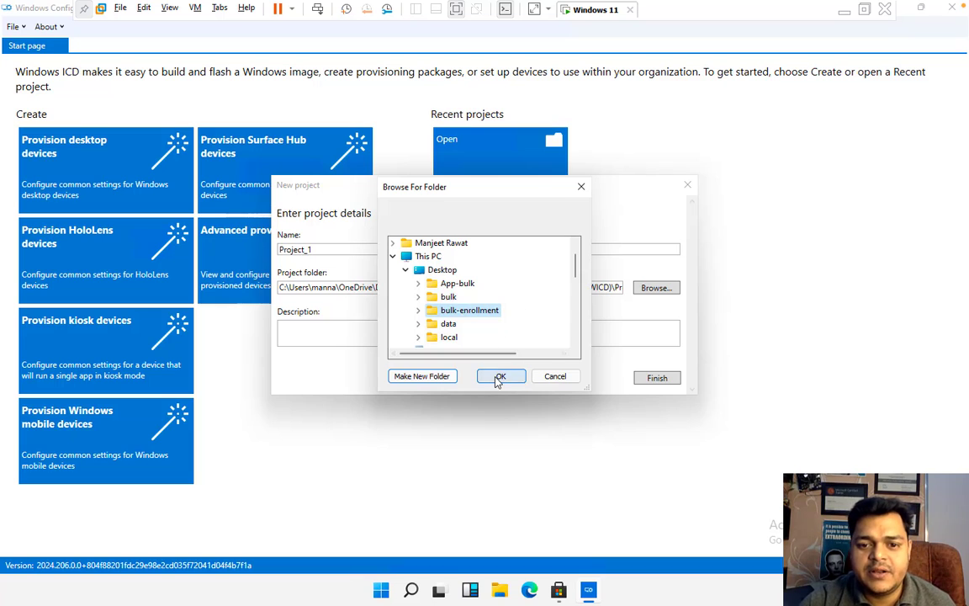
left_click(500, 376)
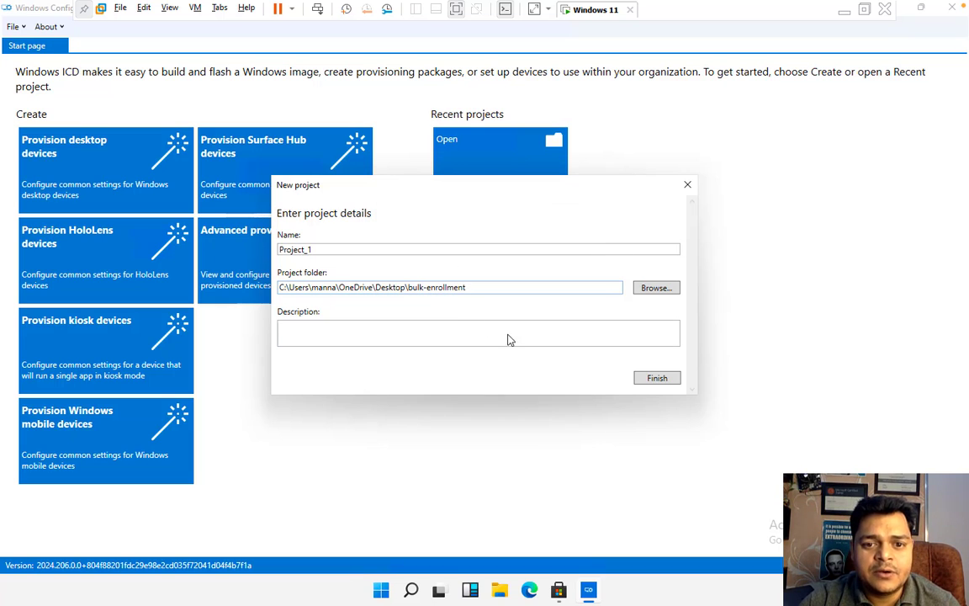
left_click(657, 378)
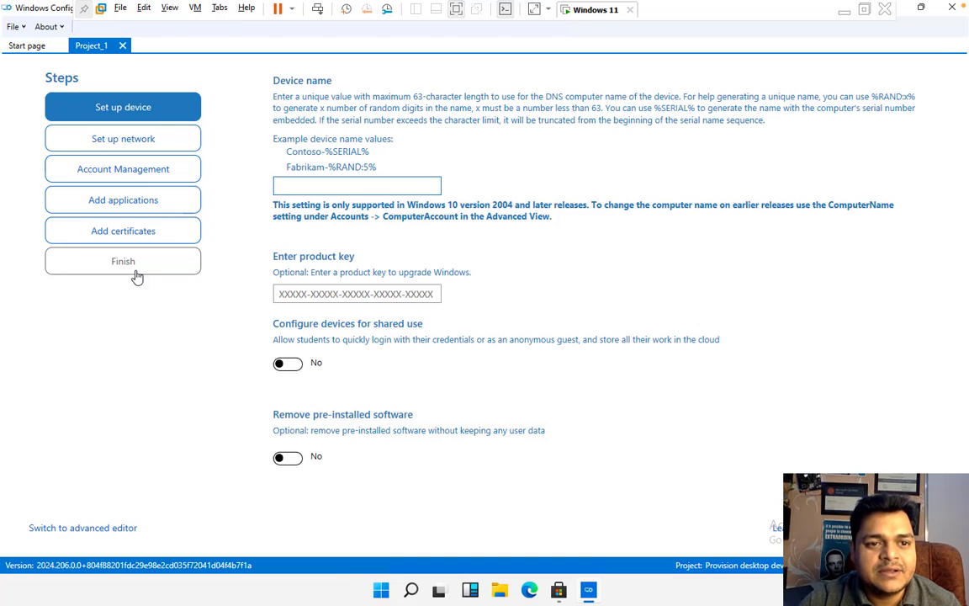
Enter DemoBulk-%:4% as the device name and continue to the network step.
left_click(284, 185)
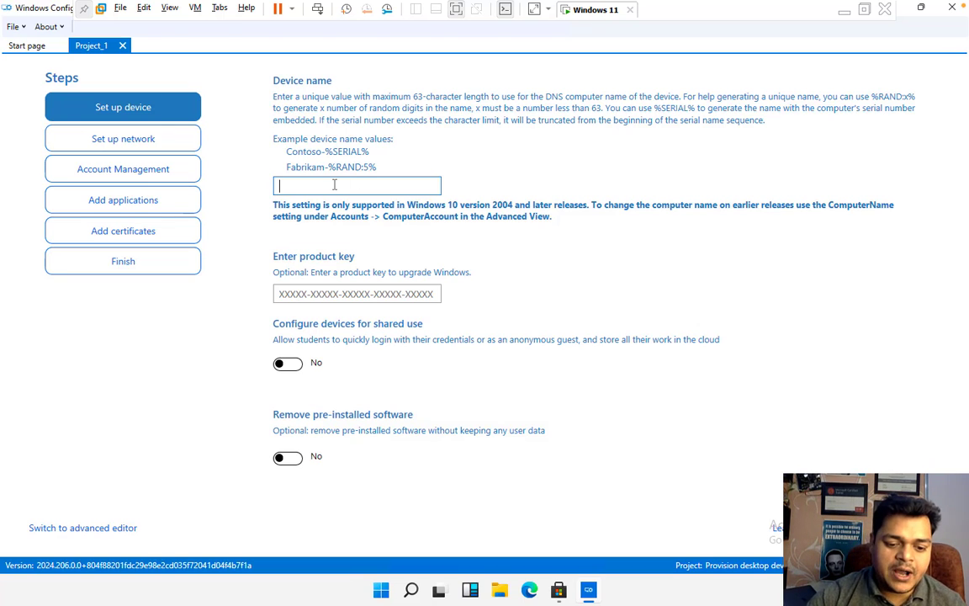
left_click(334, 184)
type("De")
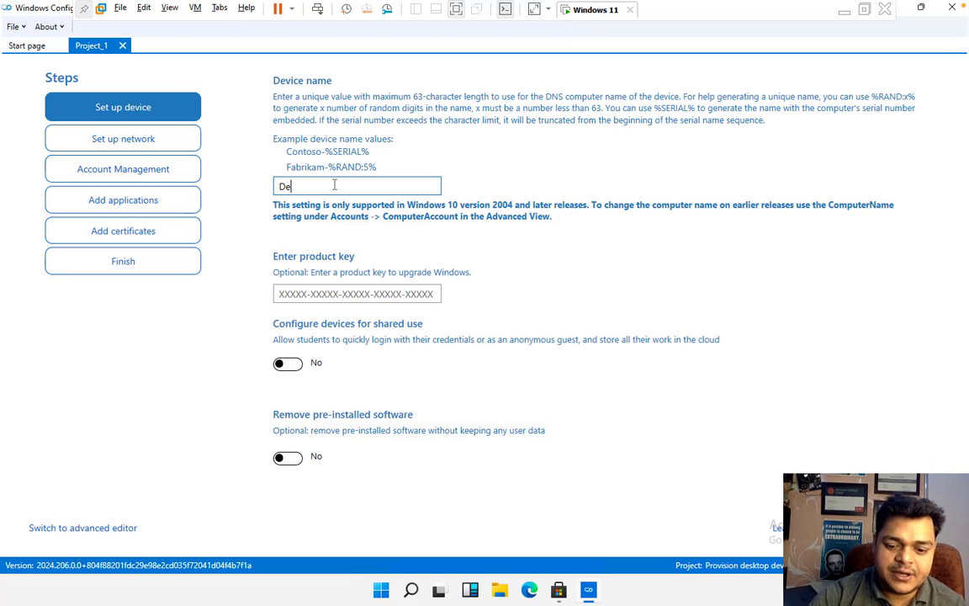
type("moBu")
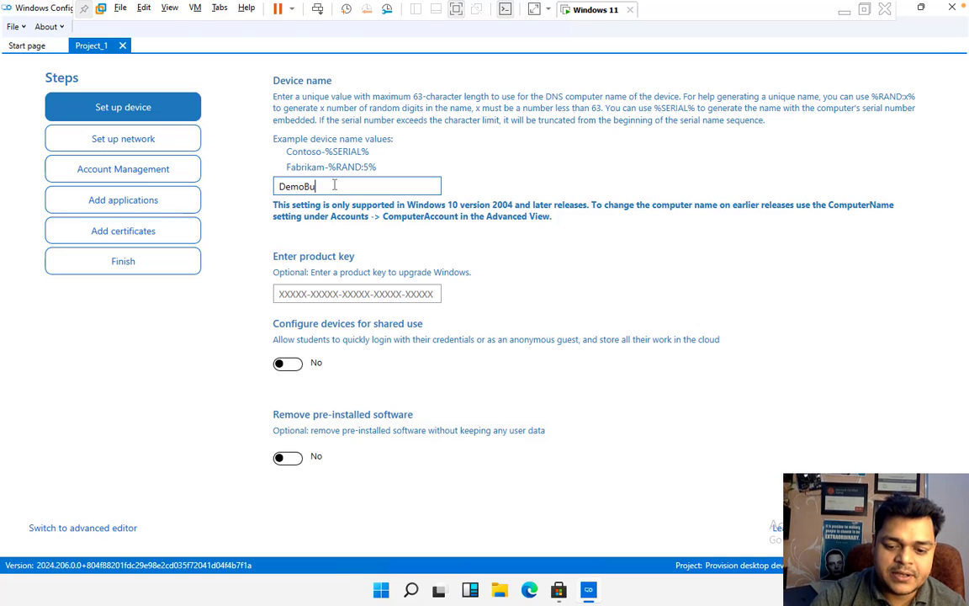
type("lk-")
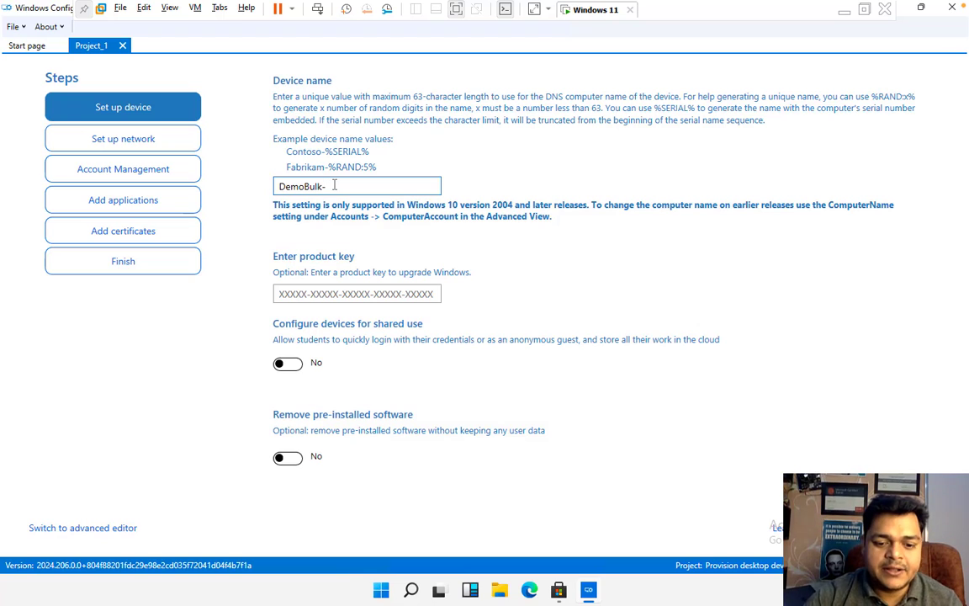
type("%")
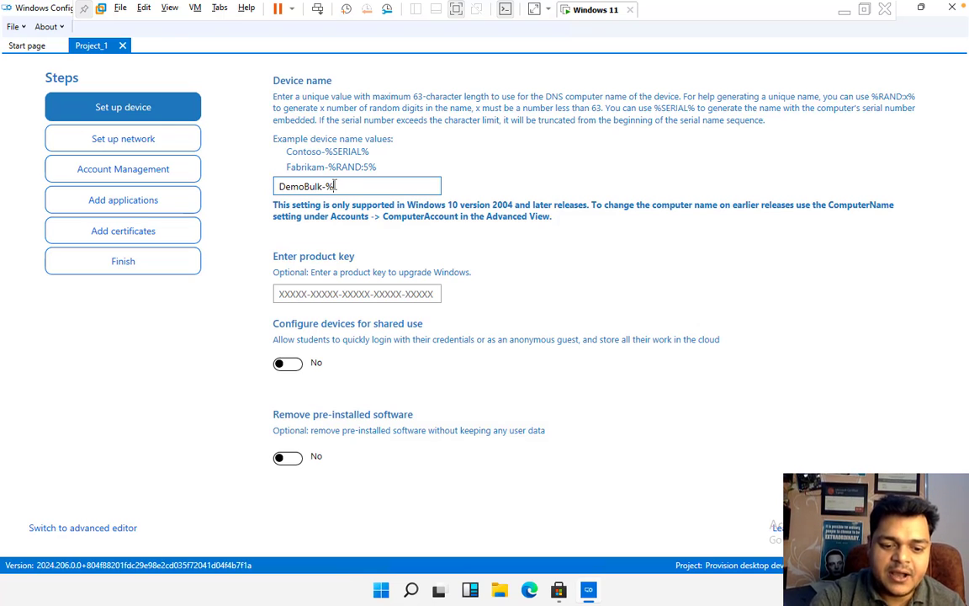
type("4%")
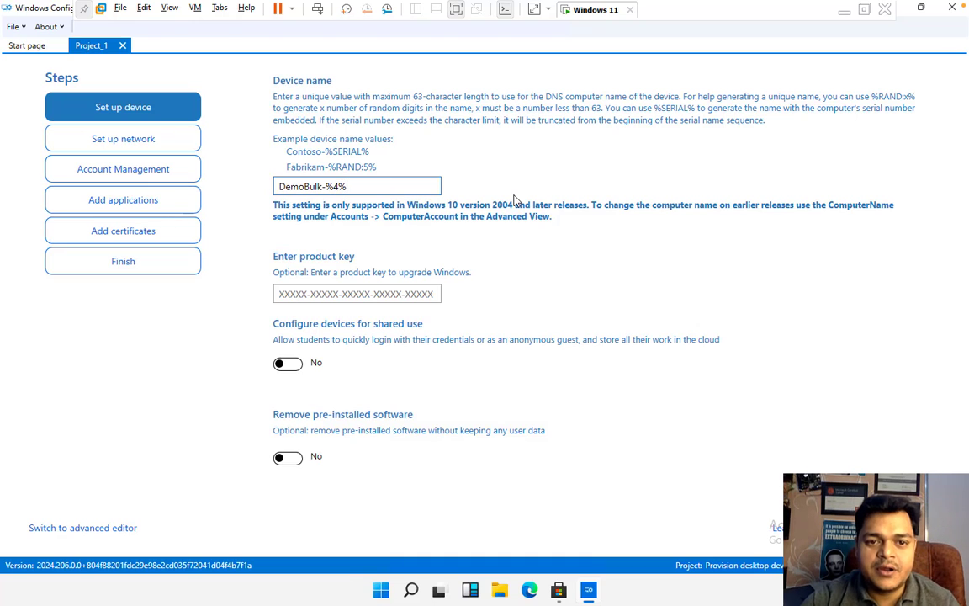
key("Left")
key("Left")
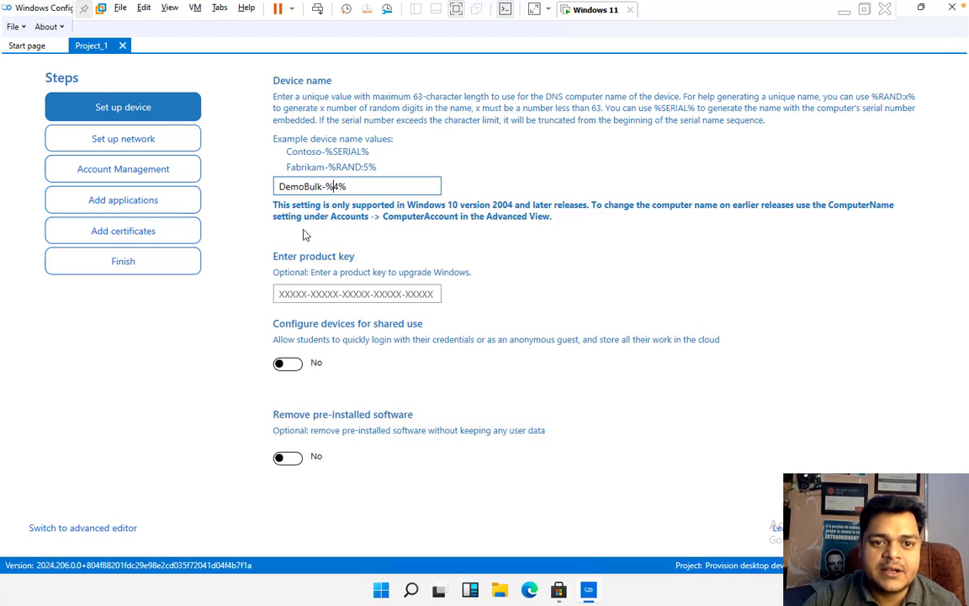
type(":")
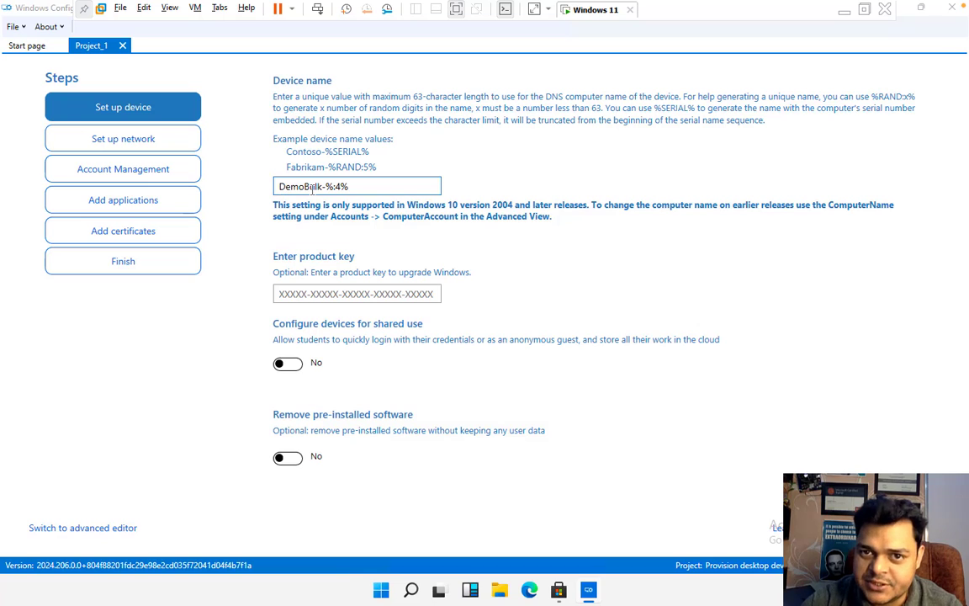
left_click(348, 186)
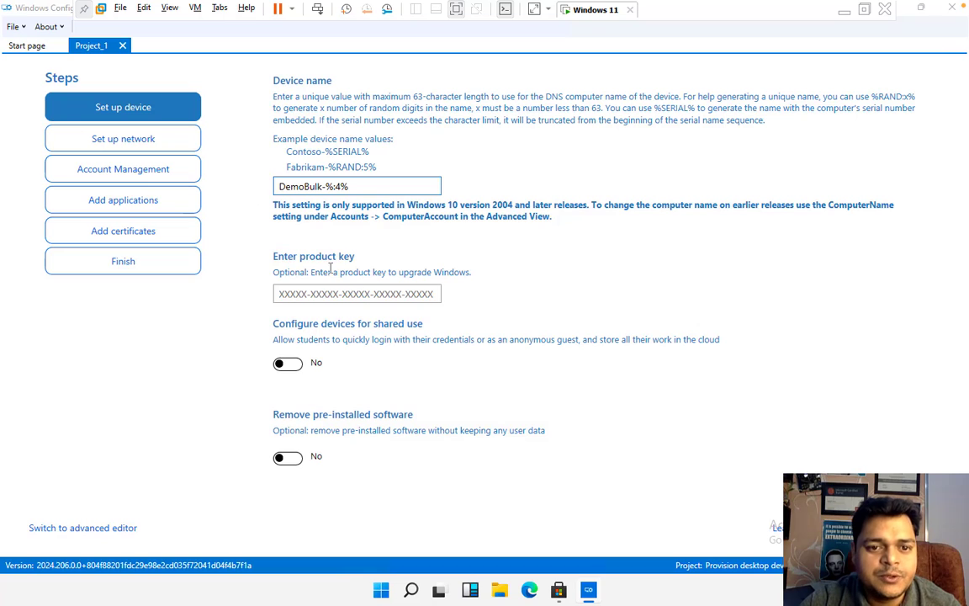
left_click(921, 527)
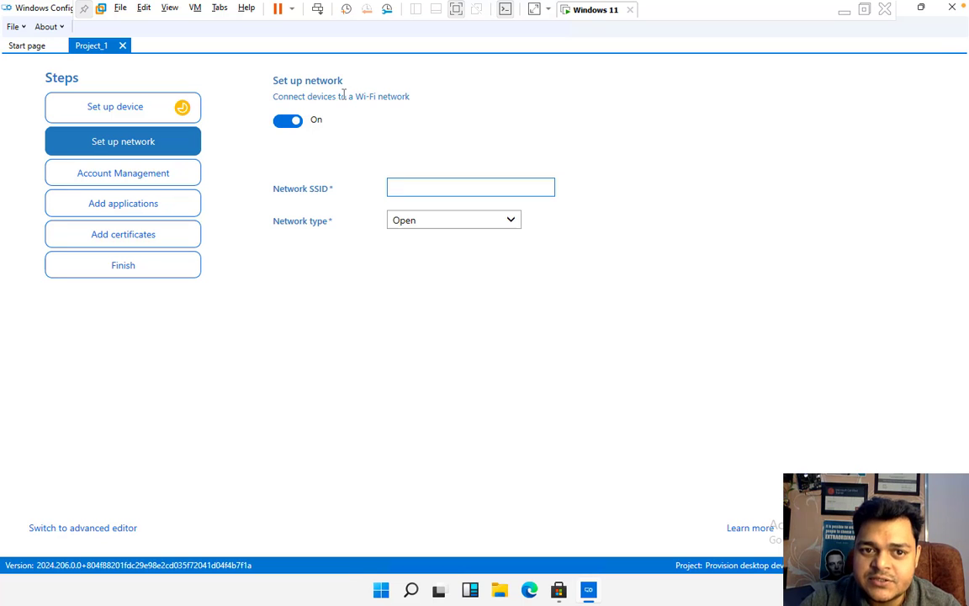
Switch Wi-Fi setup off for wired Ethernet and continue to Account Management.
left_click(415, 181)
left_click(287, 123)
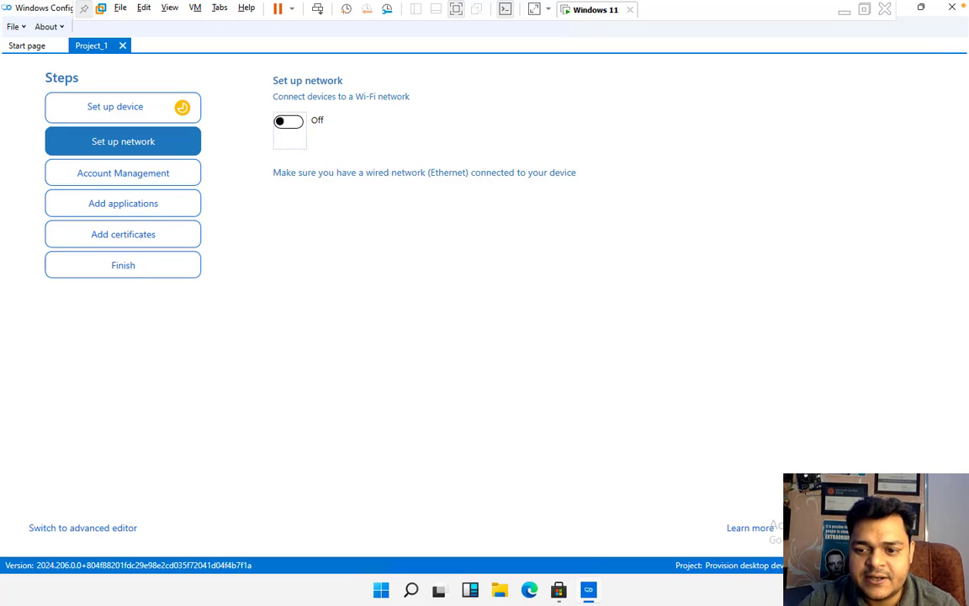
left_click(917, 528)
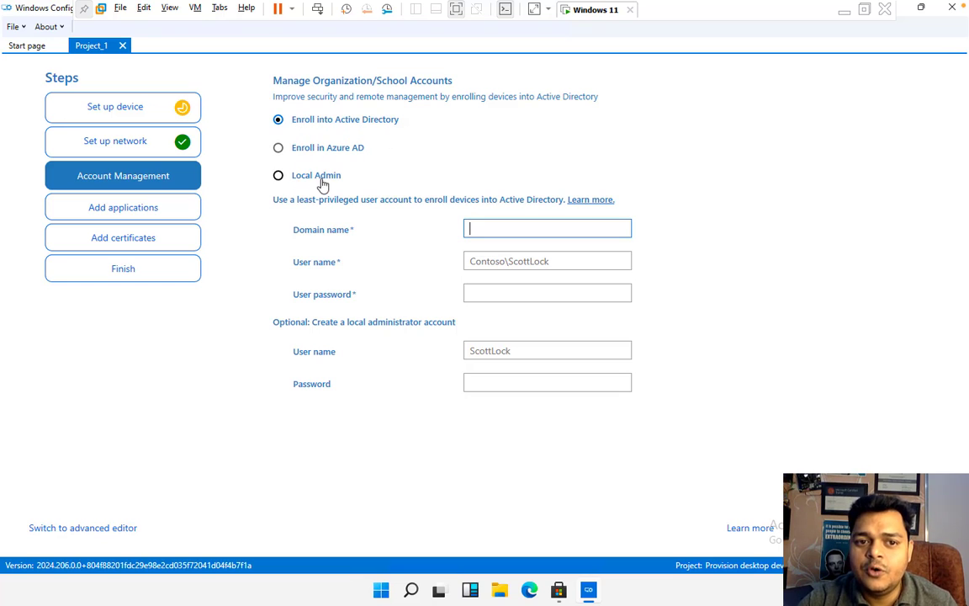
Choose Enroll in Azure AD with Refresh AAD credentials set to Yes, and request a bulk token.
left_click(320, 150)
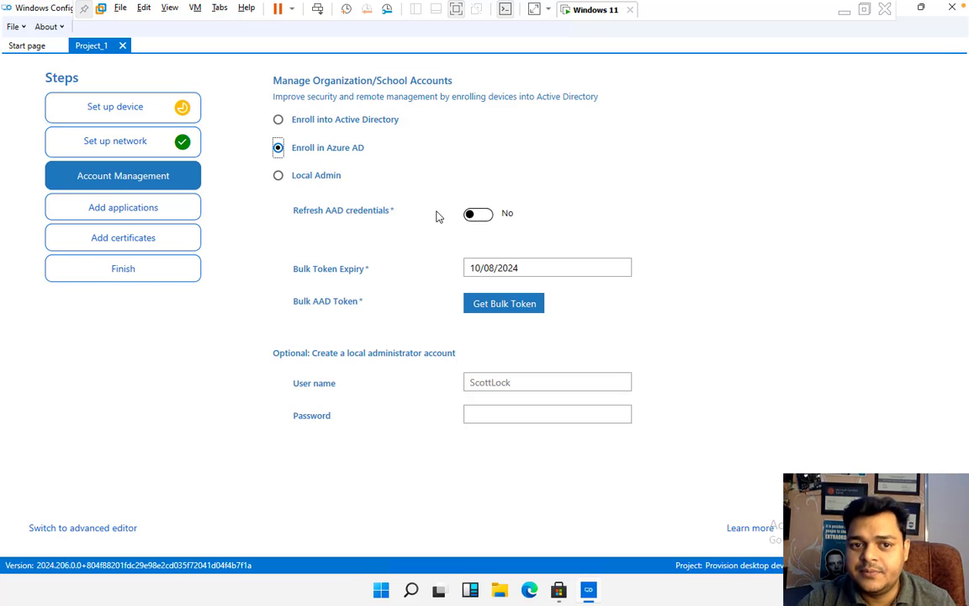
left_click(474, 214)
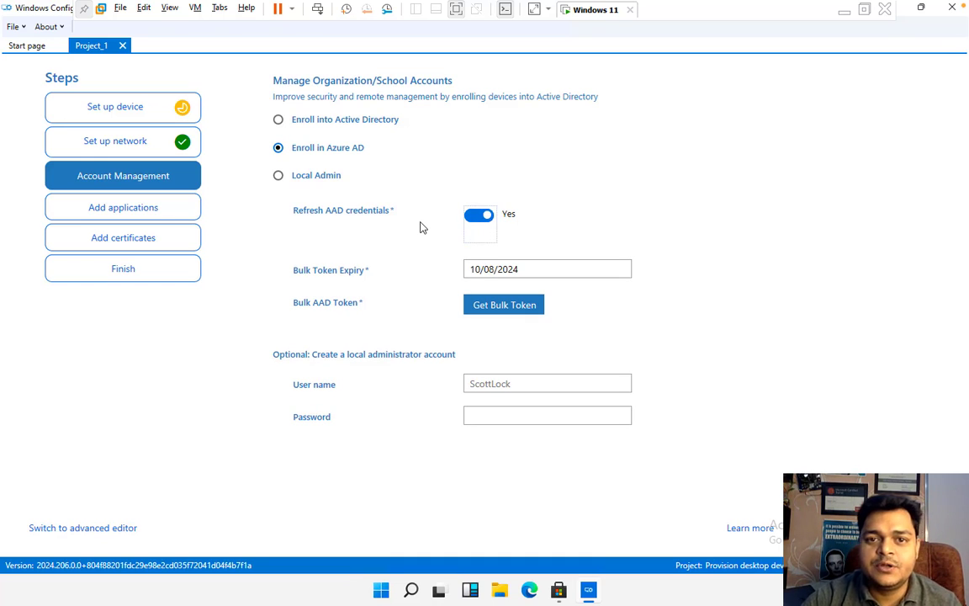
key("ctrl+Left")
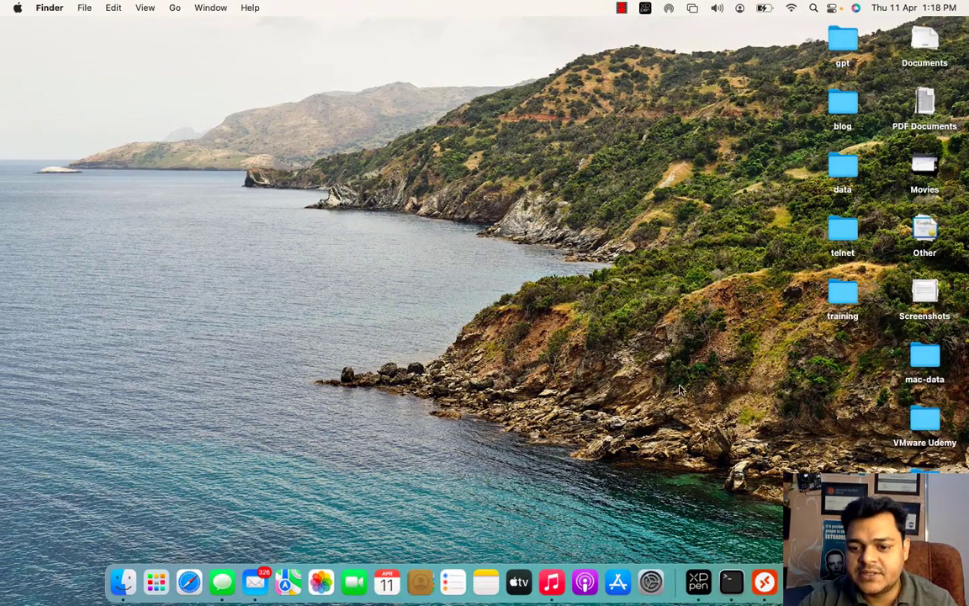
right_click(796, 582)
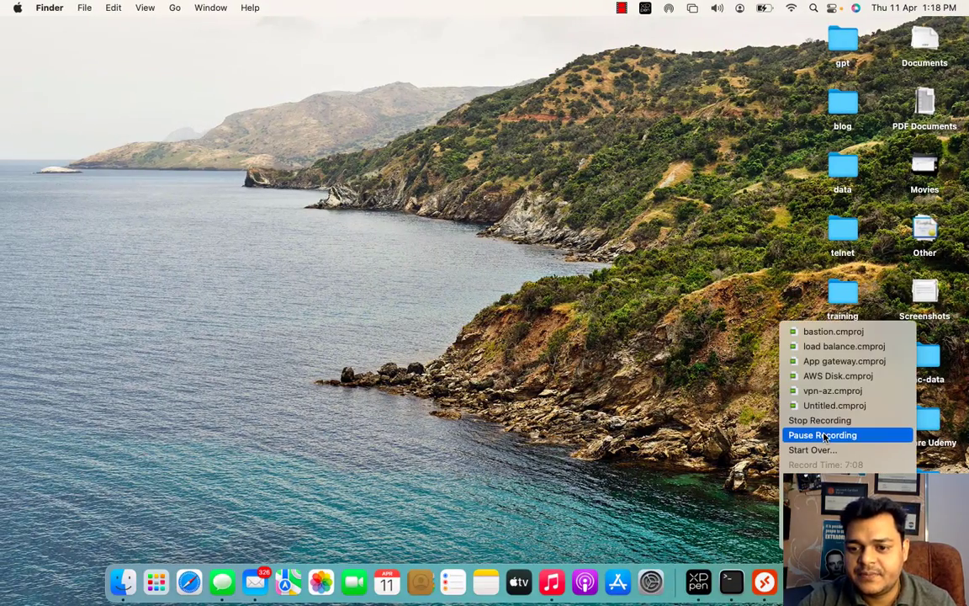
key("Escape")
key("ctrl+Right")
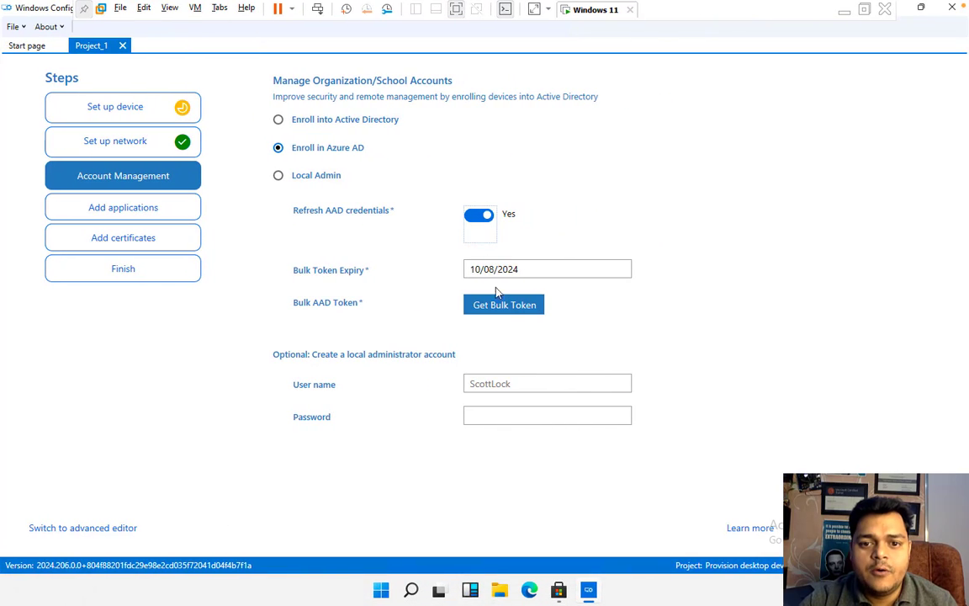
left_click(503, 308)
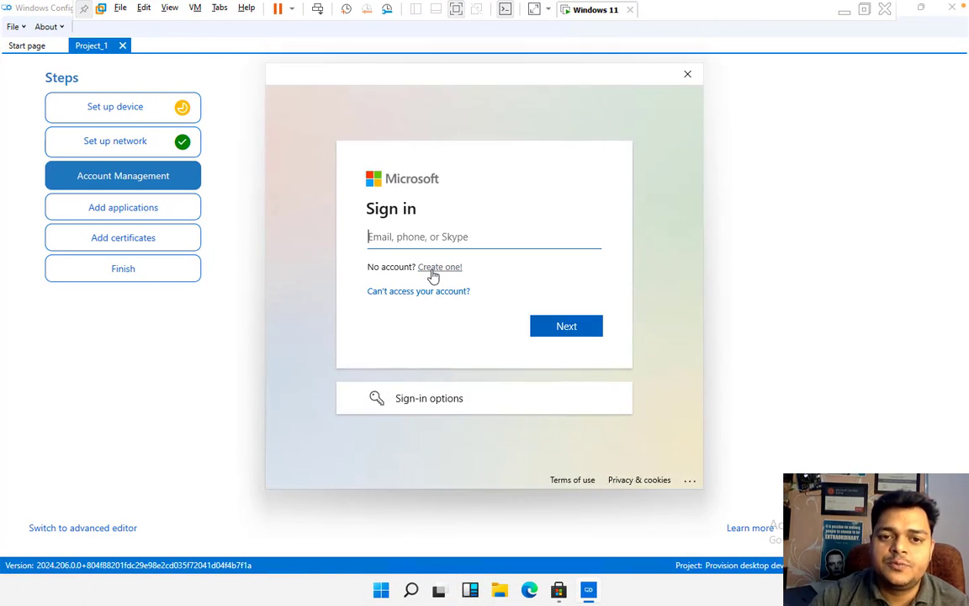
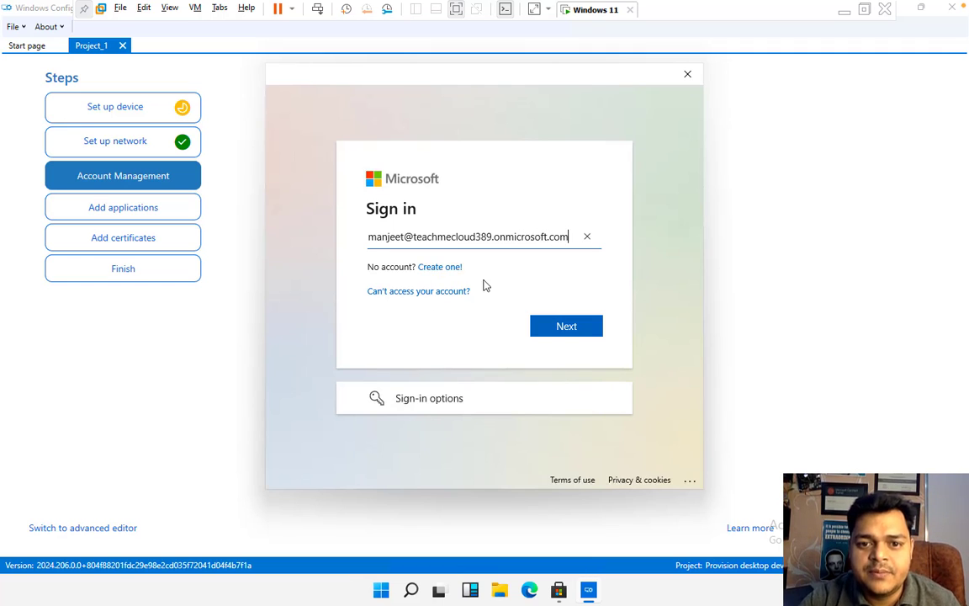
Sign in for the bulk token with the tenant admin account's e-mail and password.
left_click(565, 329)
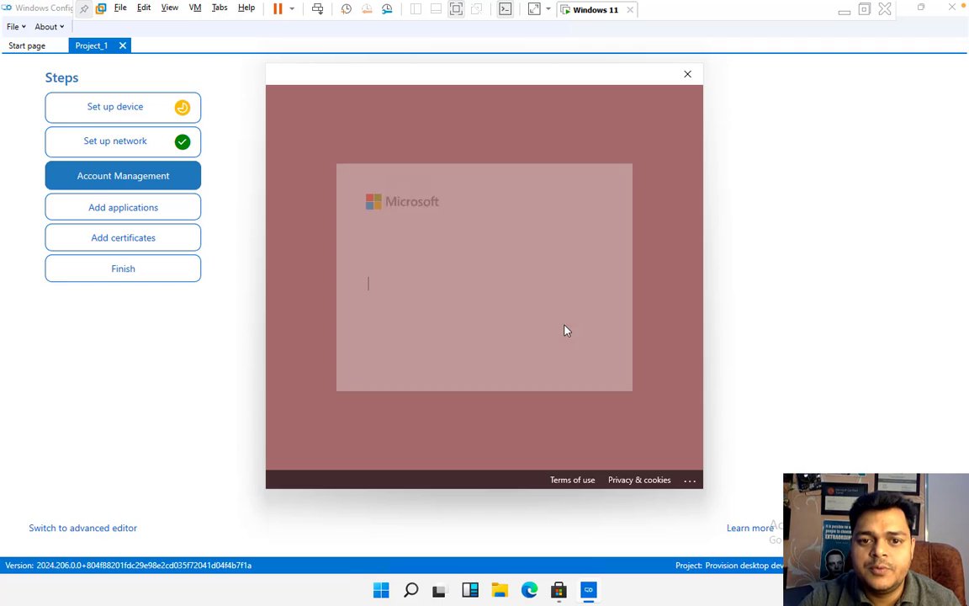
type("******")
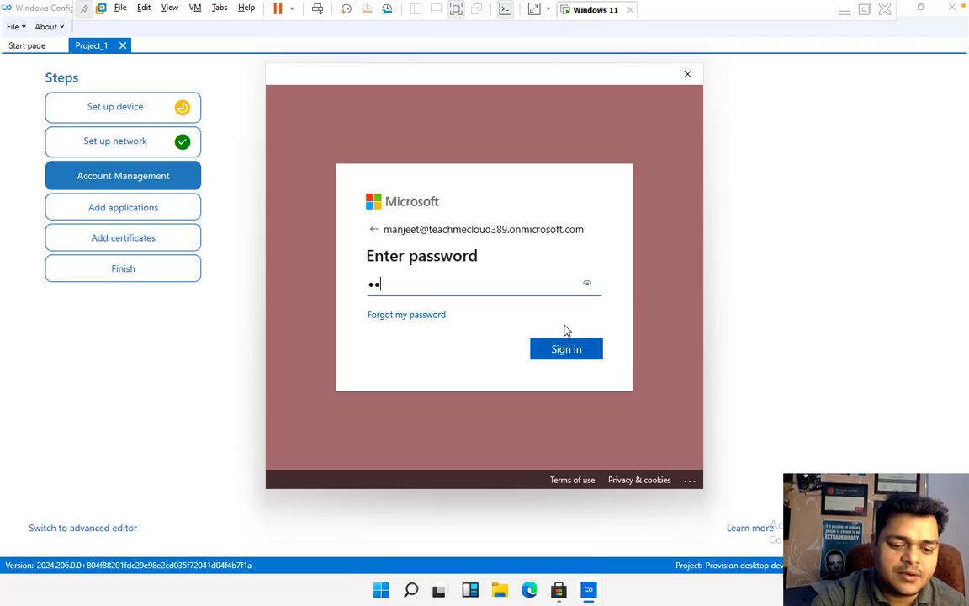
type("****")
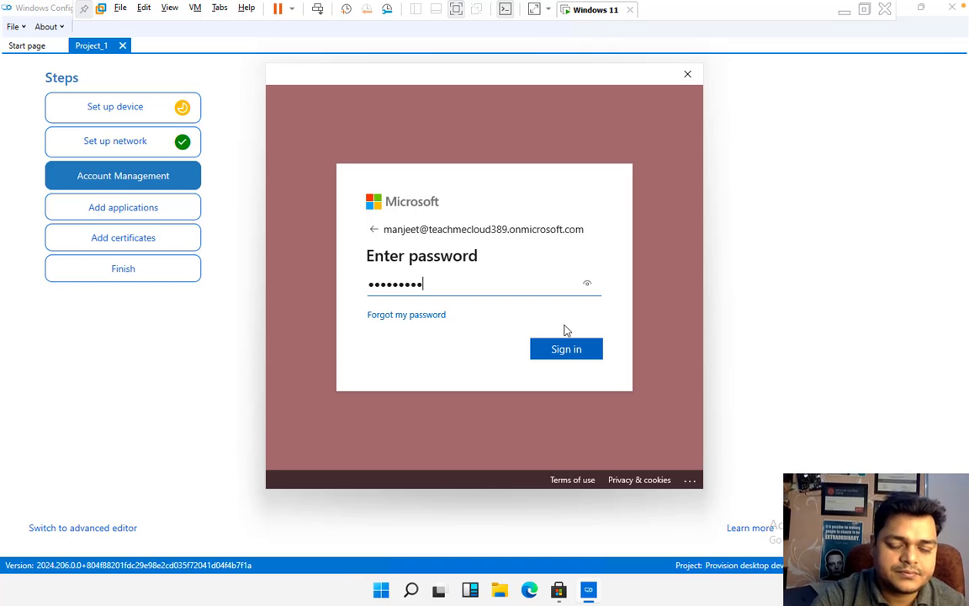
left_click(580, 353)
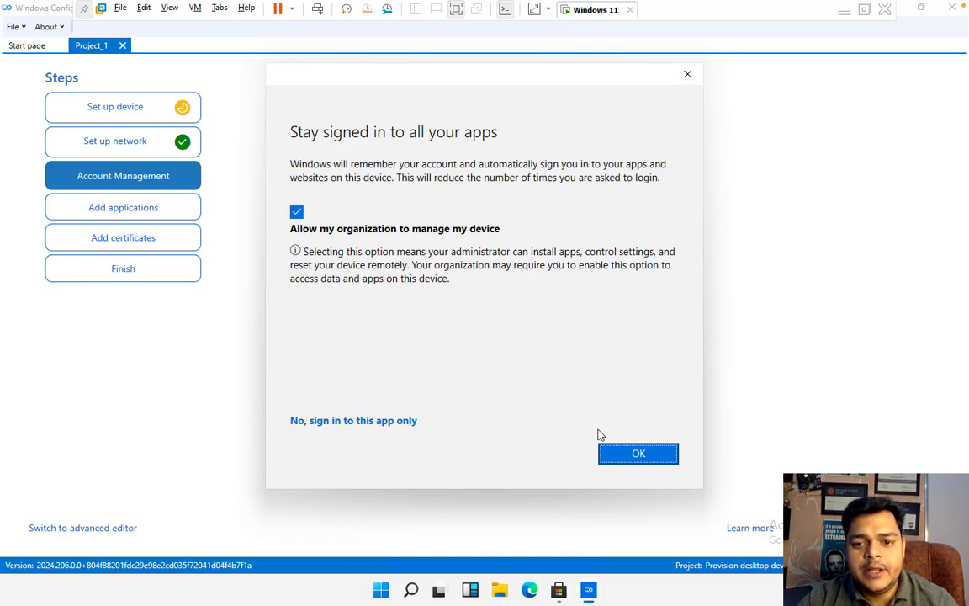
Allow device management, choose the admin account, and continue past the sign-in error.
left_click(638, 455)
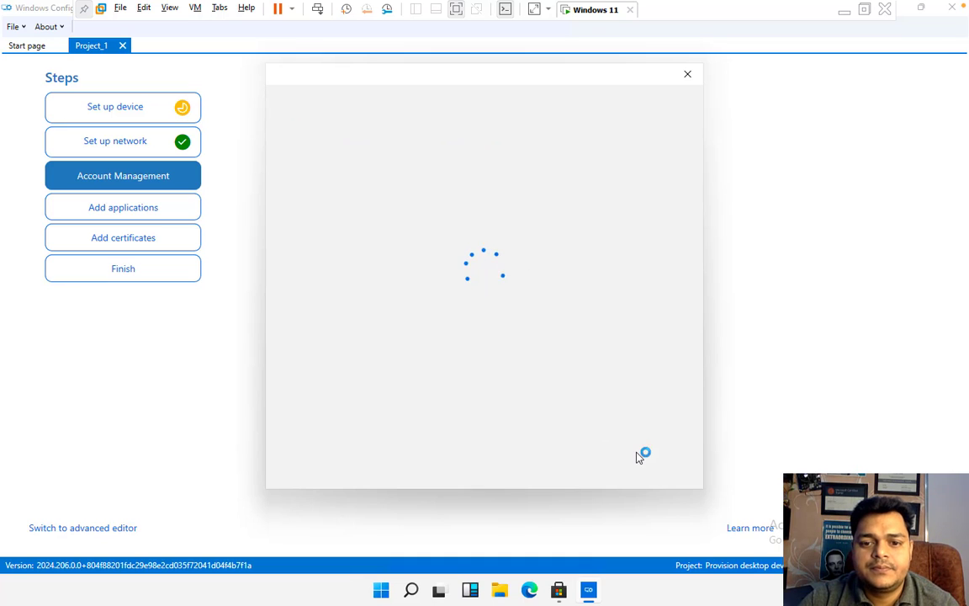
left_click(505, 267)
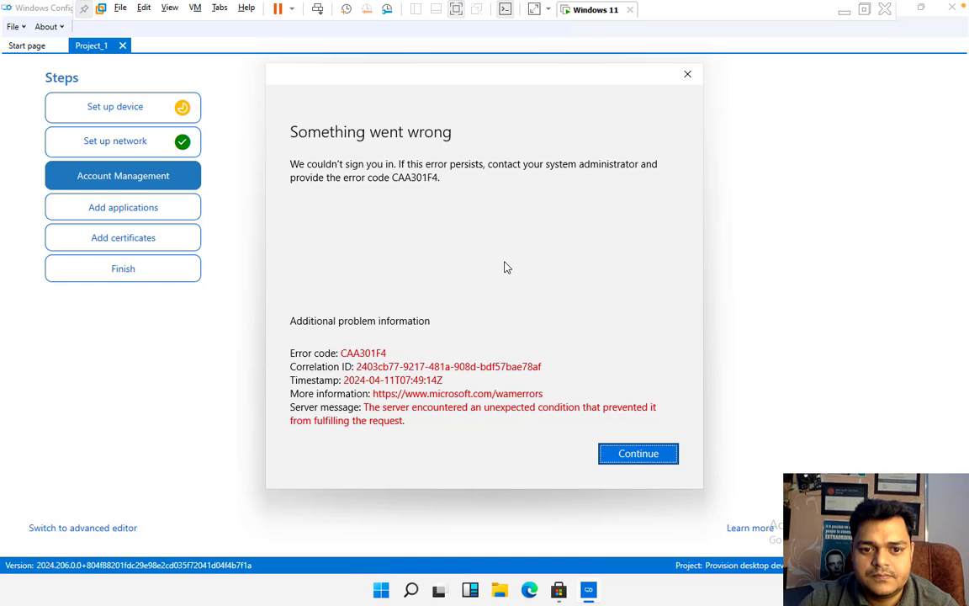
left_click(638, 460)
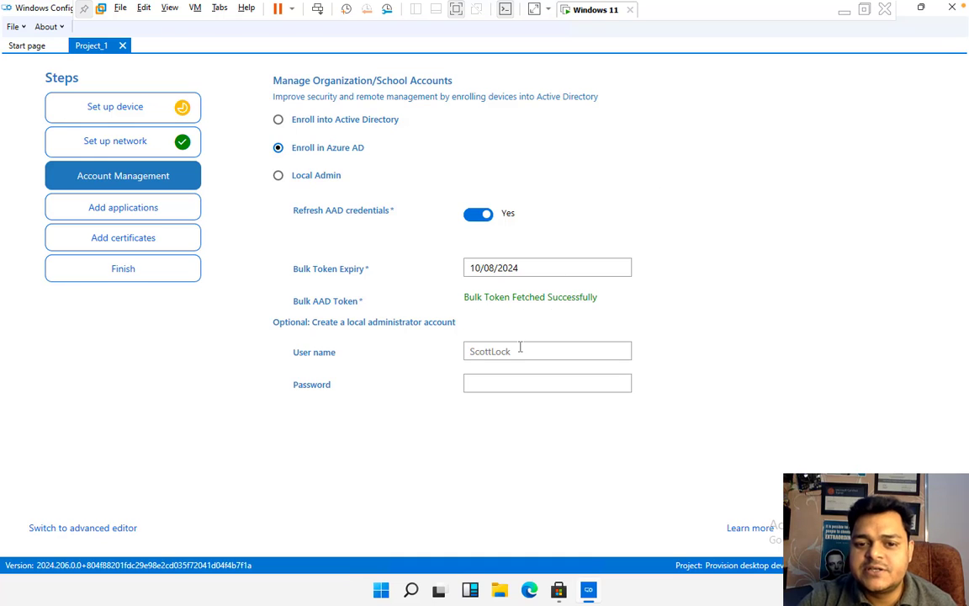
Create a local administrator named Admin with a password, then go on to applications.
left_click(520, 347)
type("Admin")
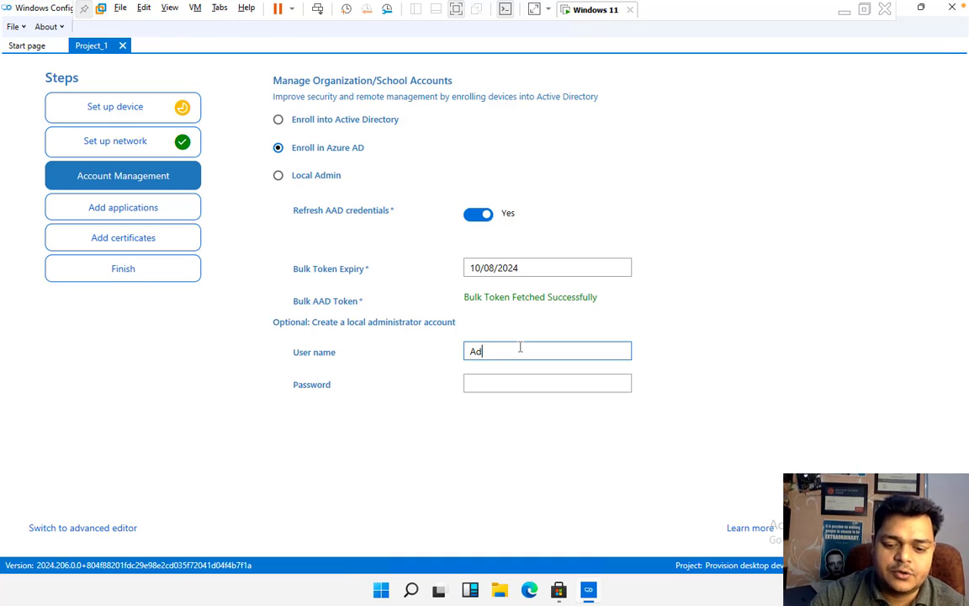
key("Tab")
type("******")
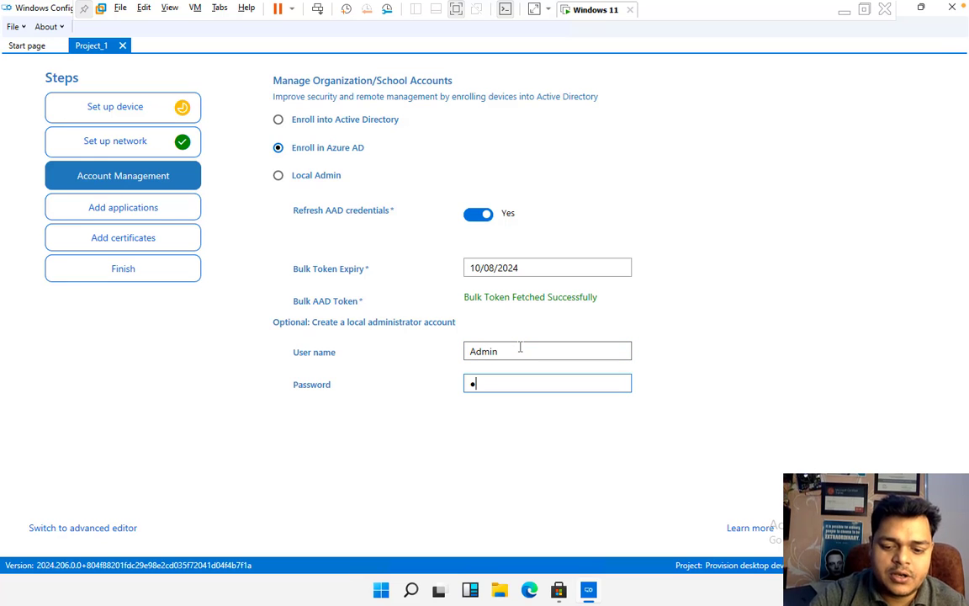
type("***")
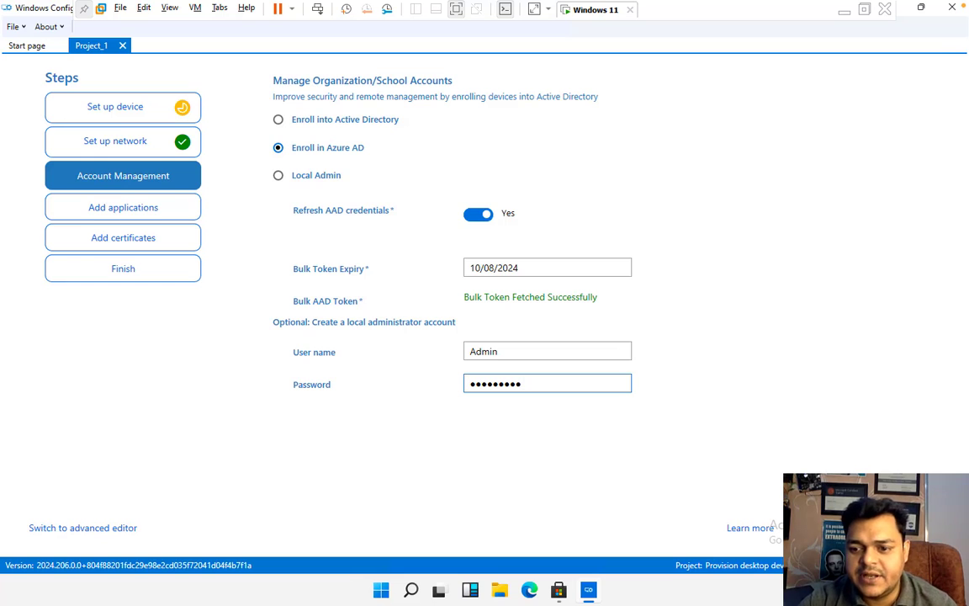
left_click(921, 528)
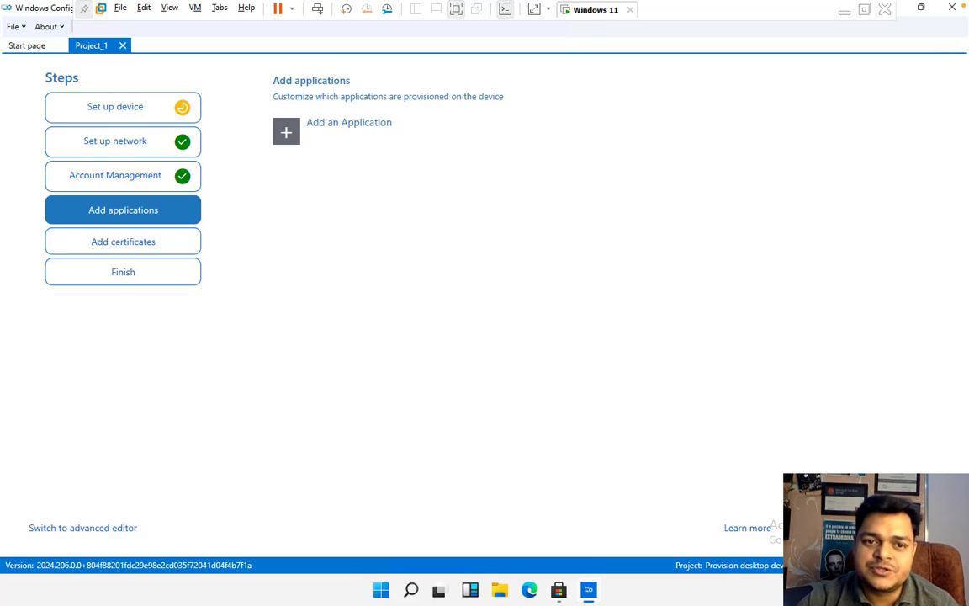
Skip applications and certificates, then return to device setup to fix the invalid name.
left_click(123, 241)
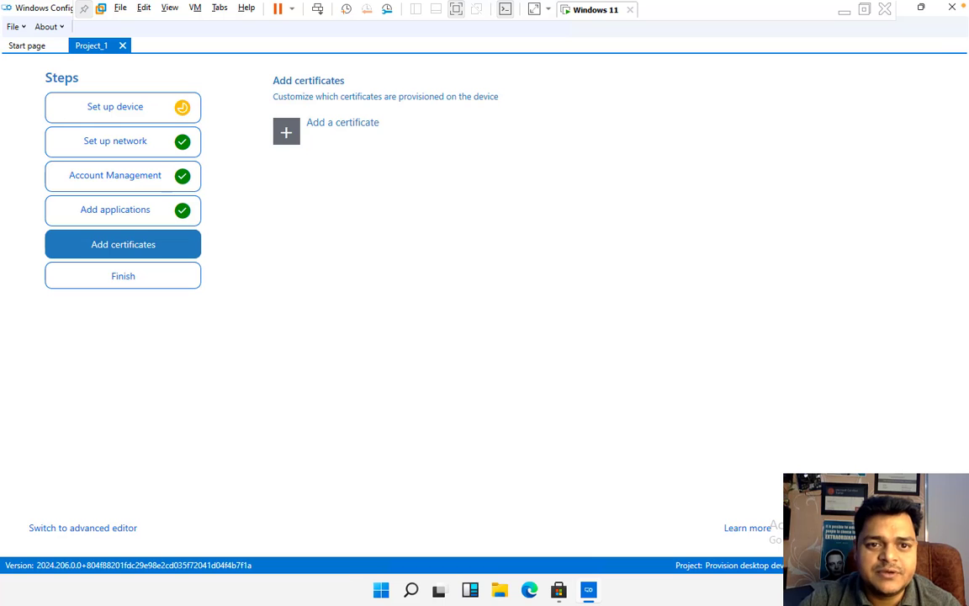
left_click(122, 275)
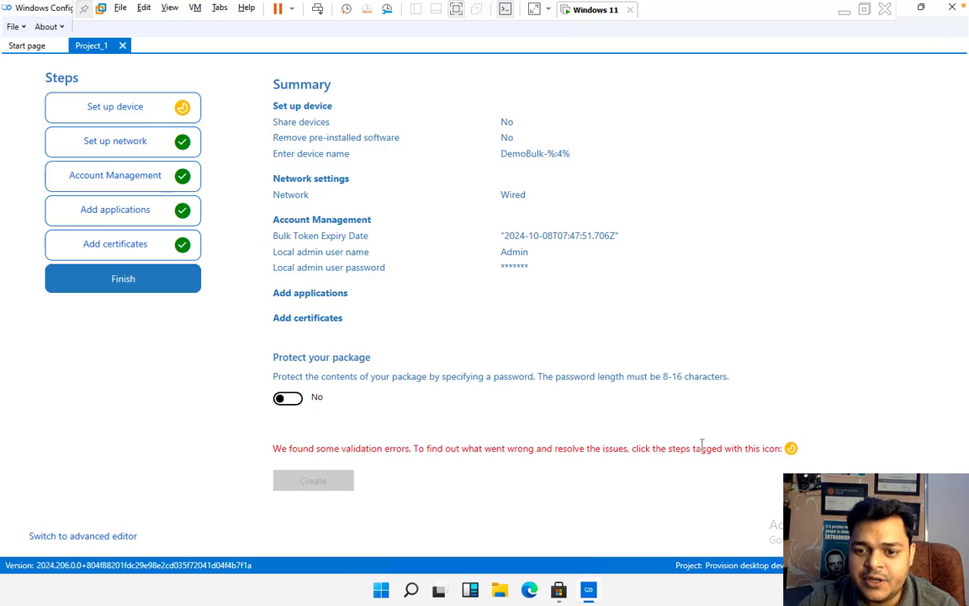
left_click(133, 114)
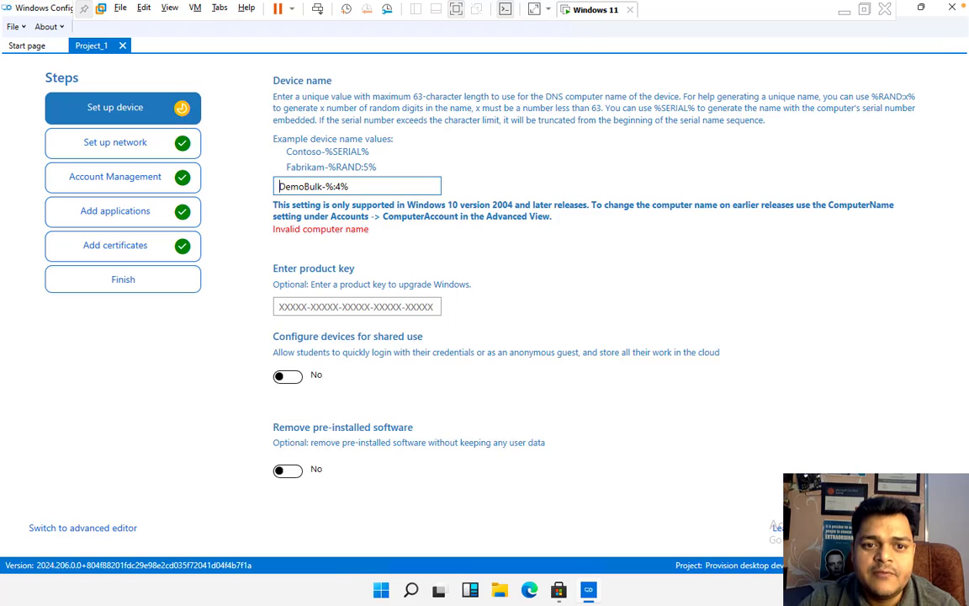
left_click(322, 187)
Rework the device name by inserting 'Bulk-%RAND:' after Demo, aiming for DemoBulk-%RAND:4%.
key("BackSpace")
key("BackSpace")
key("BackSpace")
key("BackSpace")
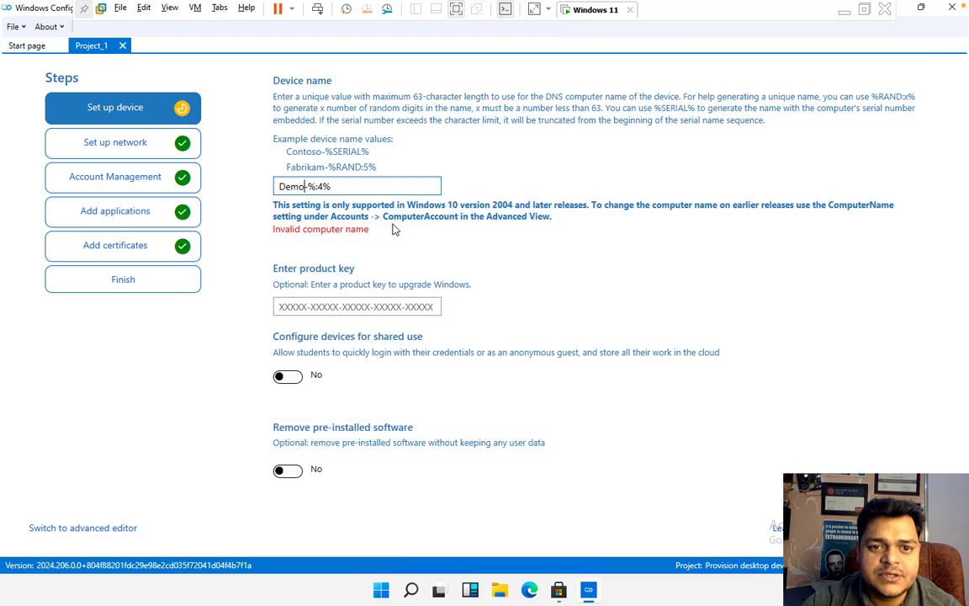
left_click(317, 186)
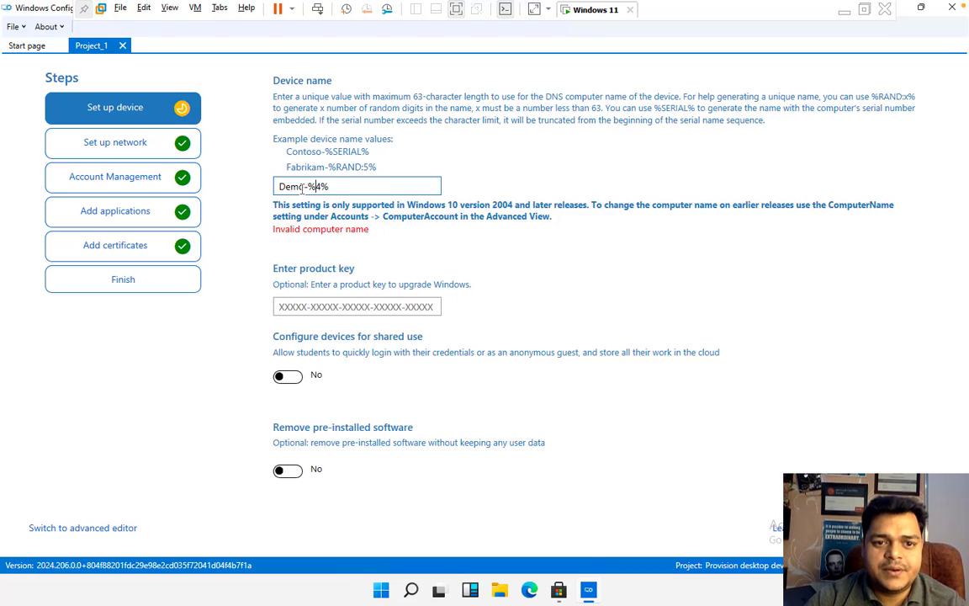
left_click(304, 186)
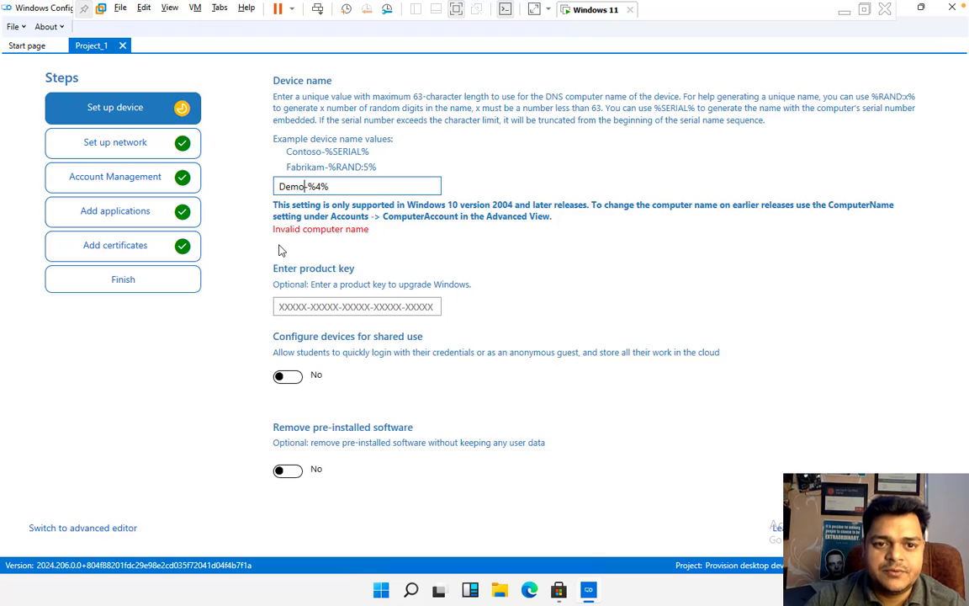
type("Bulk-%")
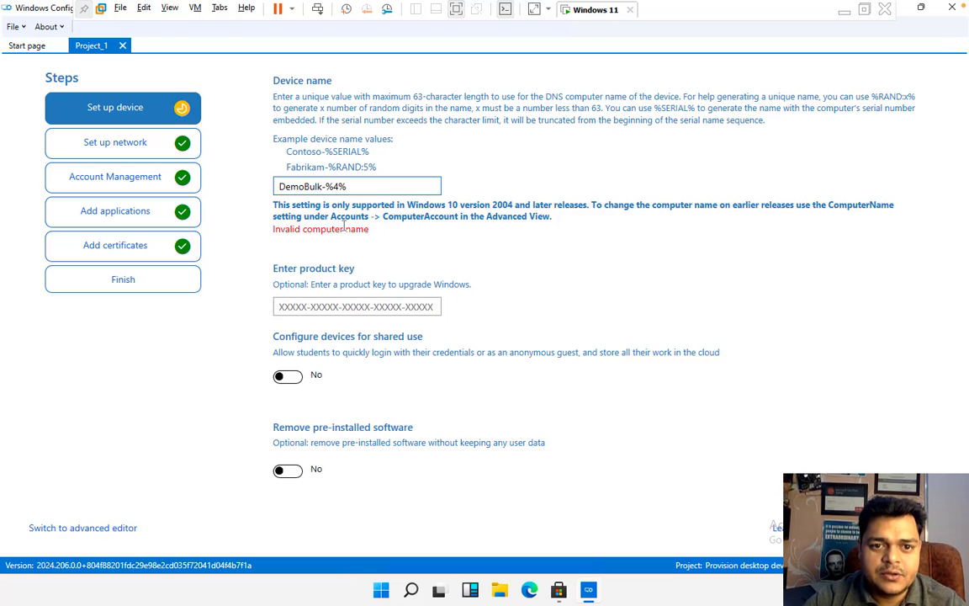
type("RAND")
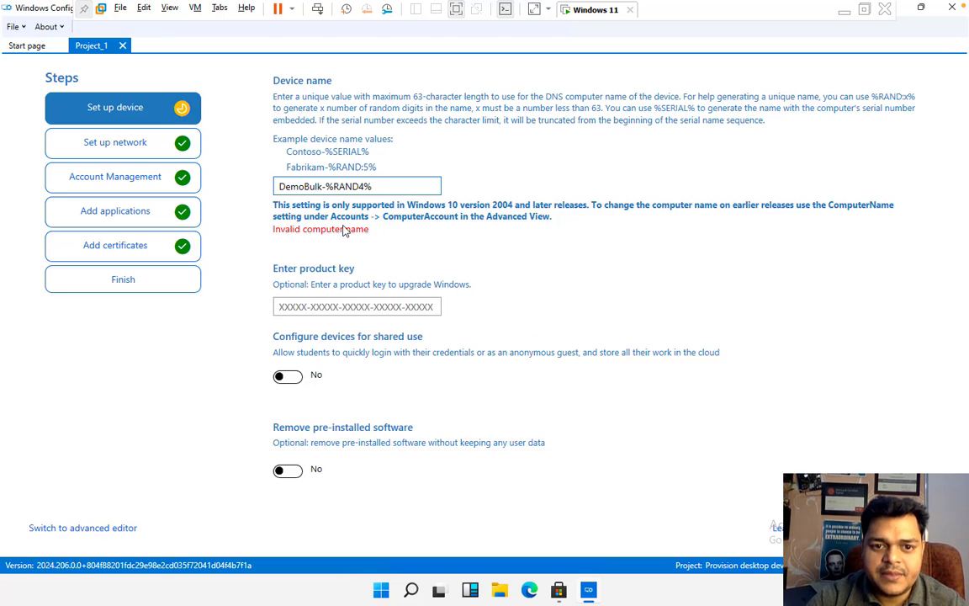
type(":")
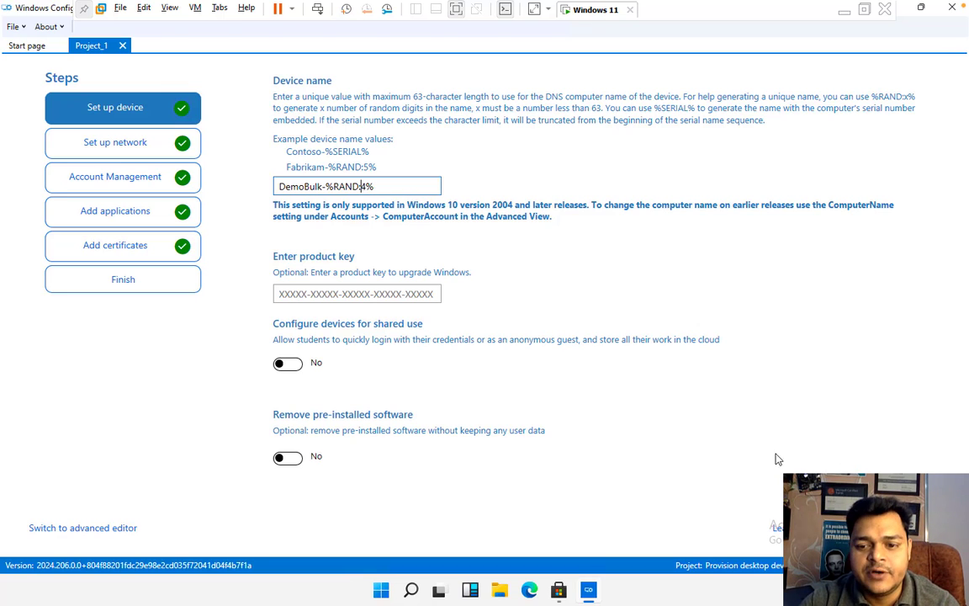
Review each step through the Summary and create Project_1.ppkg in the bulk-enrollment folder.
left_click(115, 141)
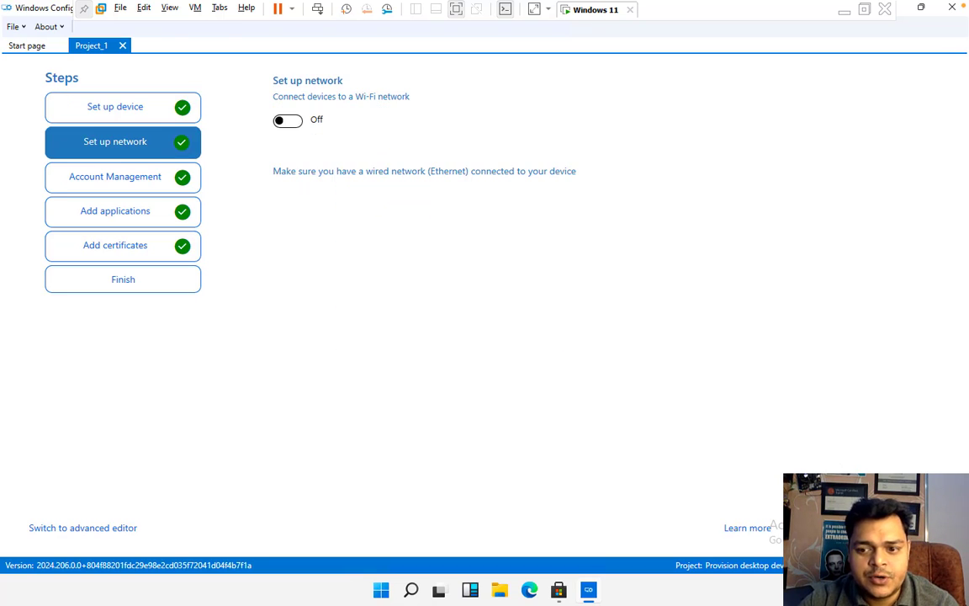
left_click(114, 175)
left_click(114, 210)
left_click(114, 245)
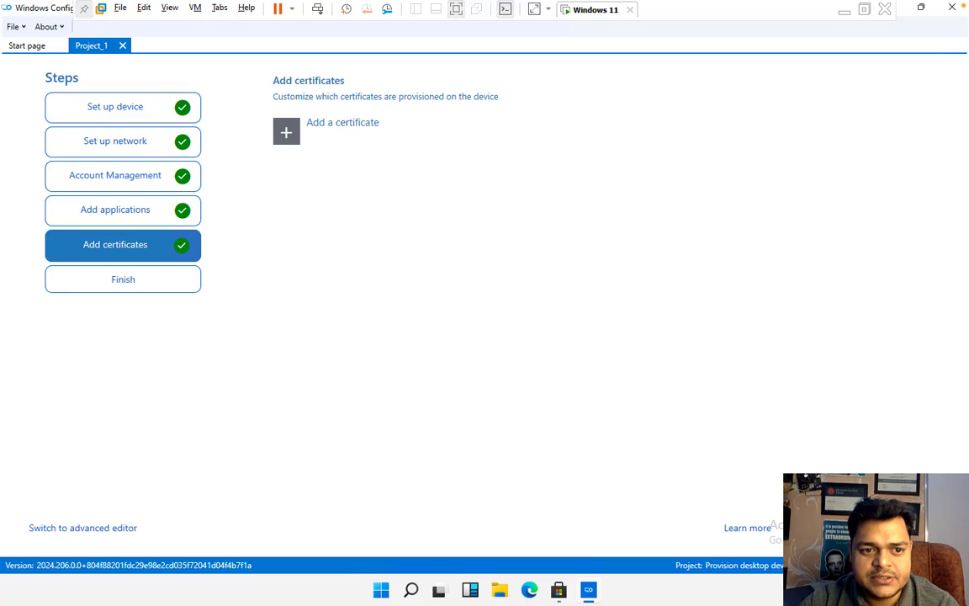
left_click(123, 279)
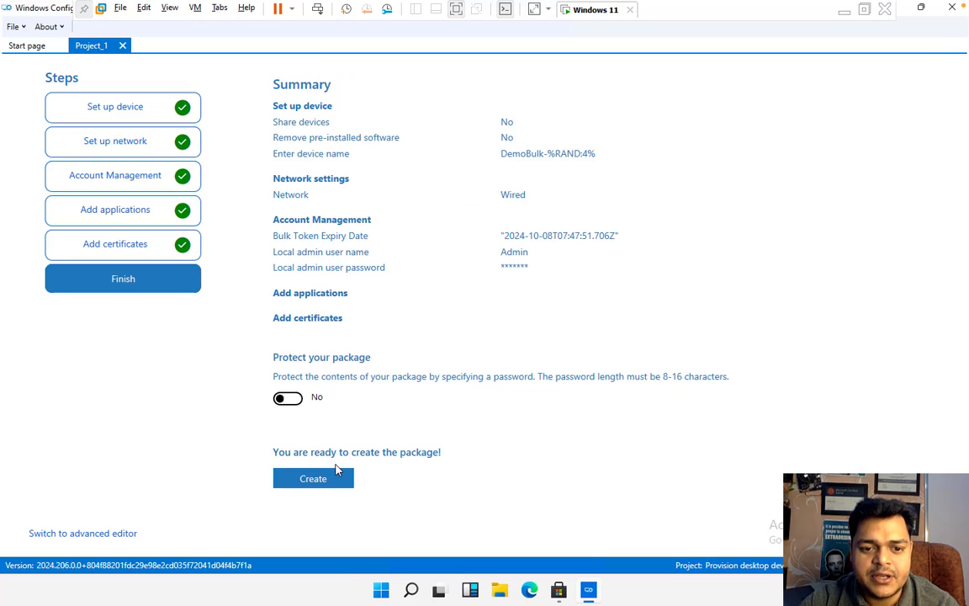
left_click(334, 479)
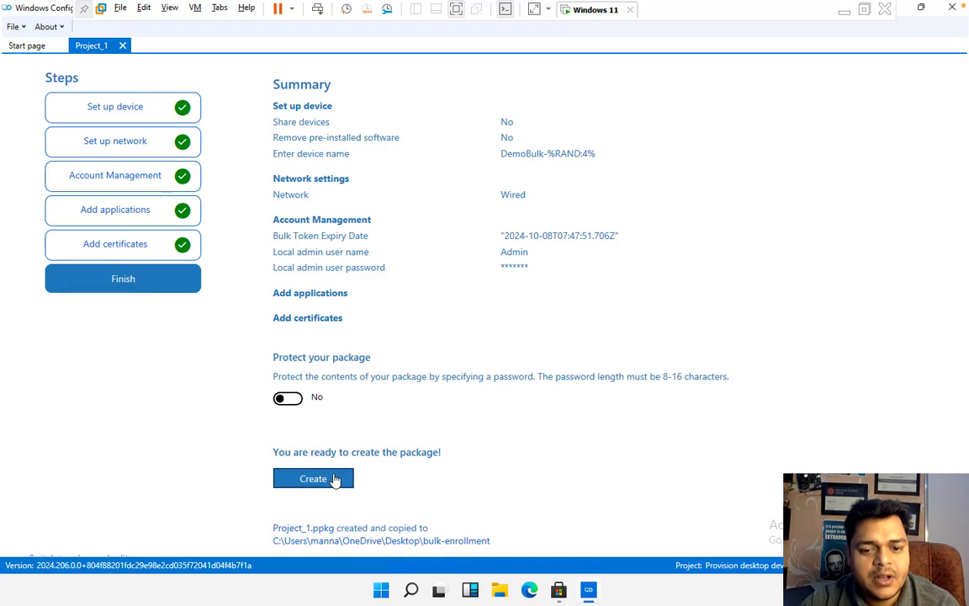
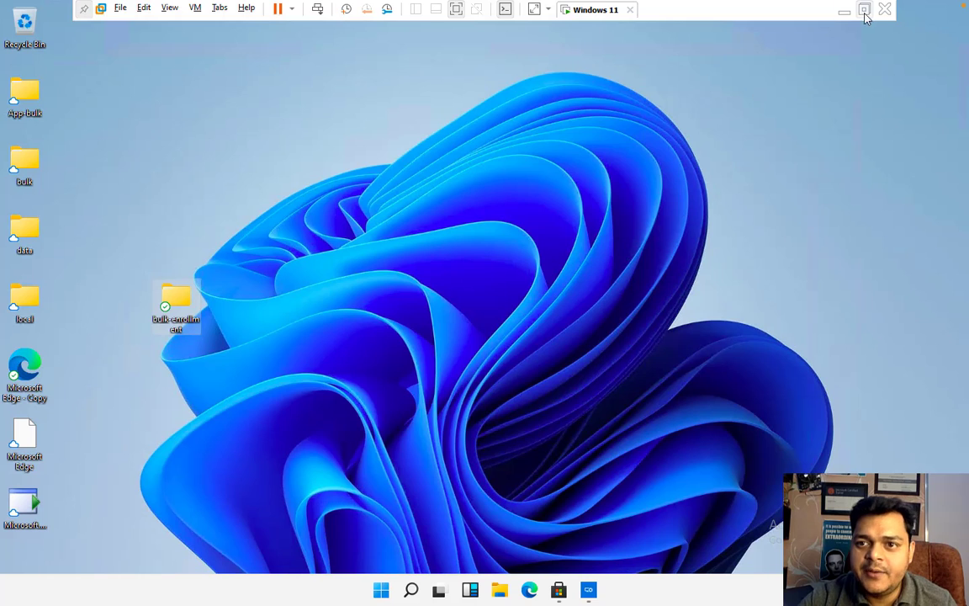
Paste the bulk-enrollment folder onto the host desktop, then restore the Windows 11 VM.
left_click(844, 11)
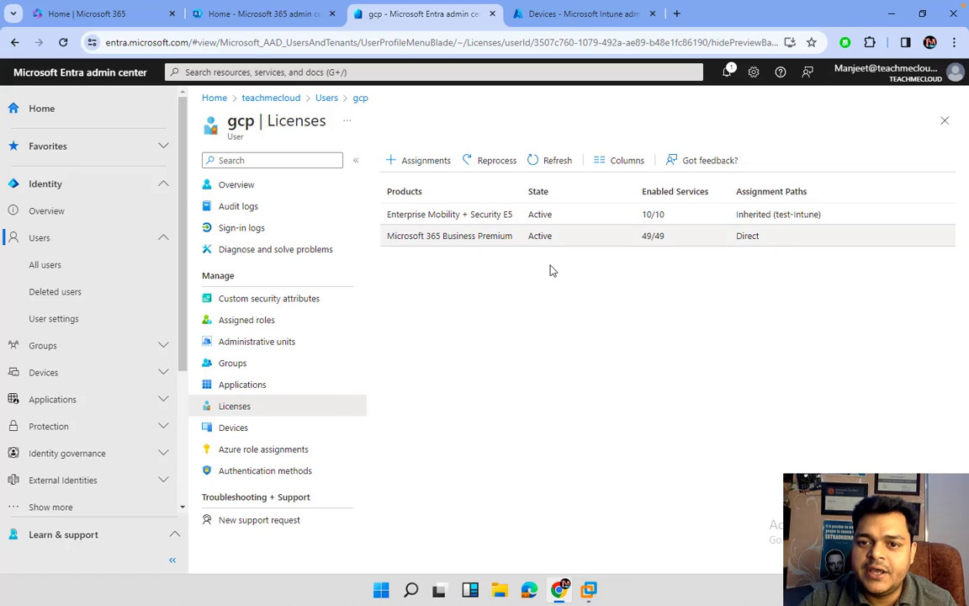
left_click(895, 16)
right_click(633, 173)
left_click(665, 229)
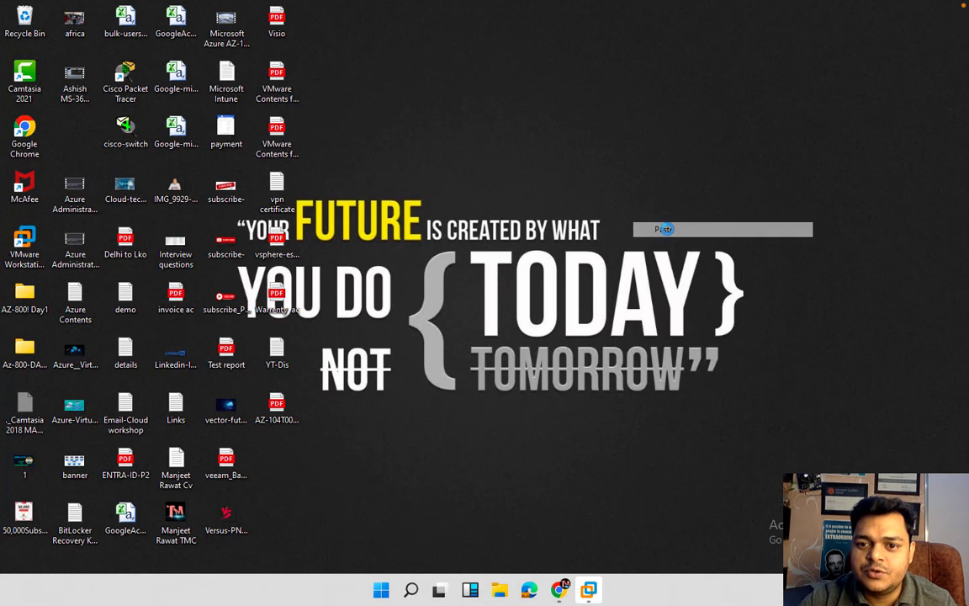
left_click(589, 594)
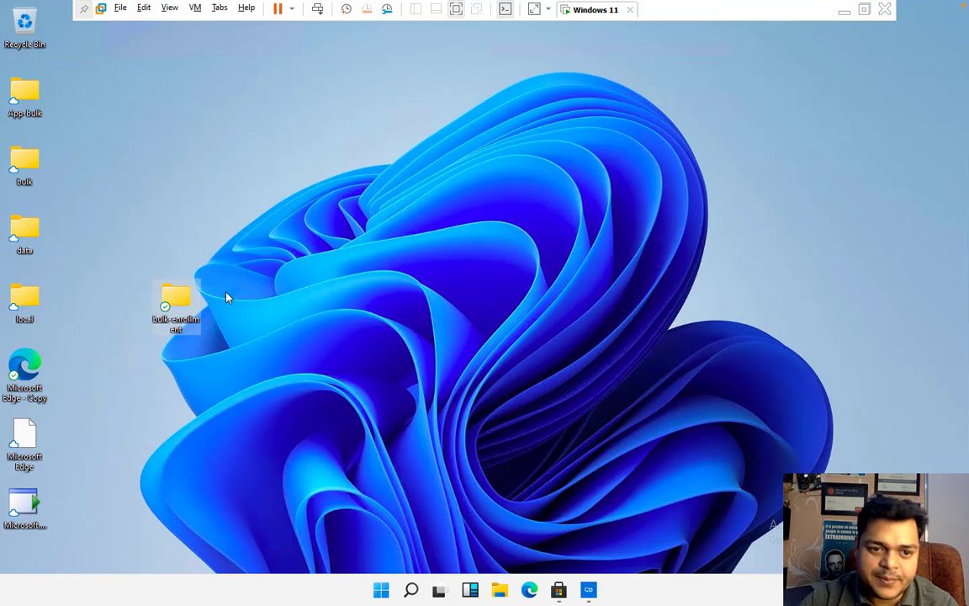
Run Project_1.ppkg from the bulk-enrollment folder, approving UAC and confirming 'Yes, add it'.
double_click(167, 305)
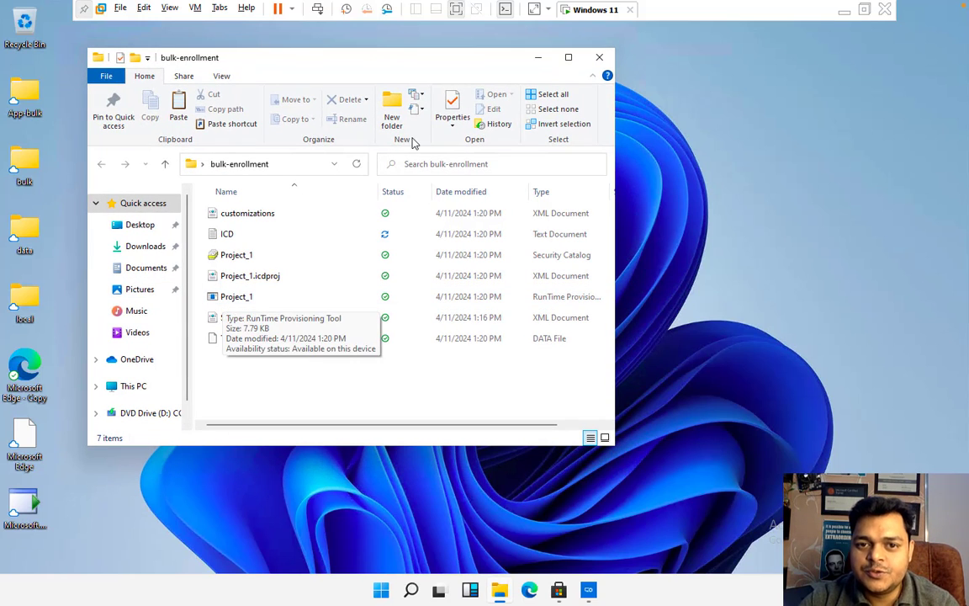
double_click(232, 305)
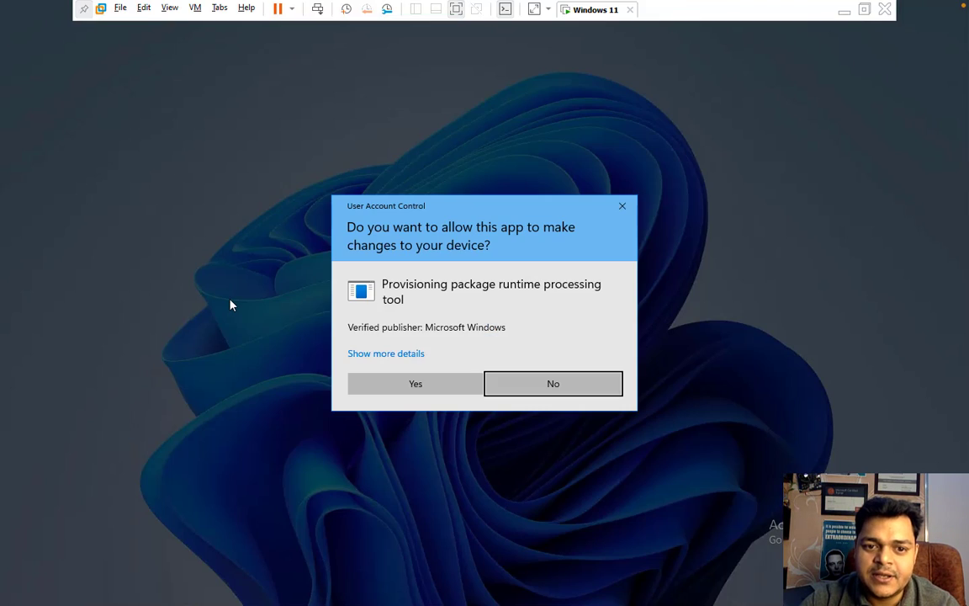
left_click(415, 385)
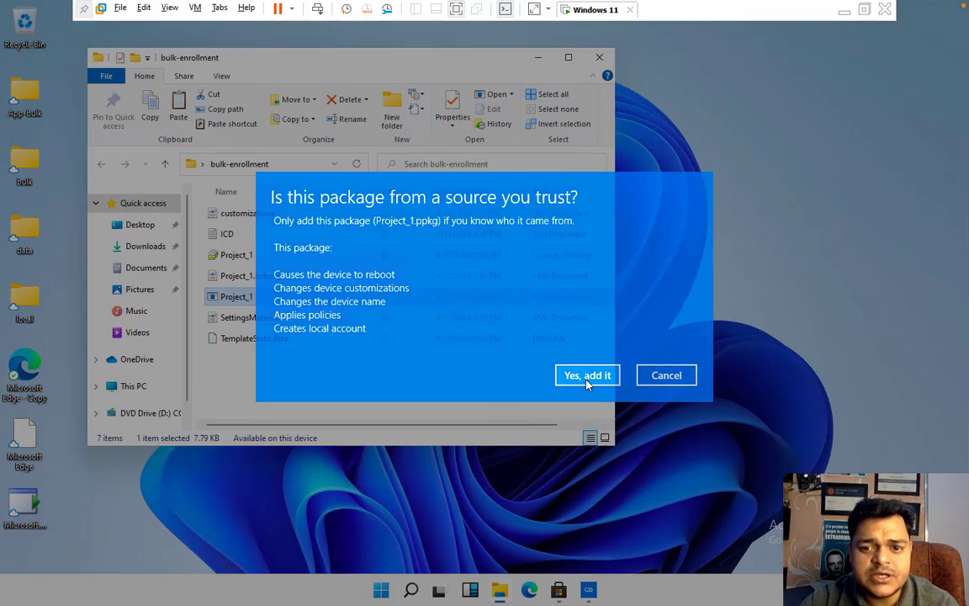
left_click(587, 375)
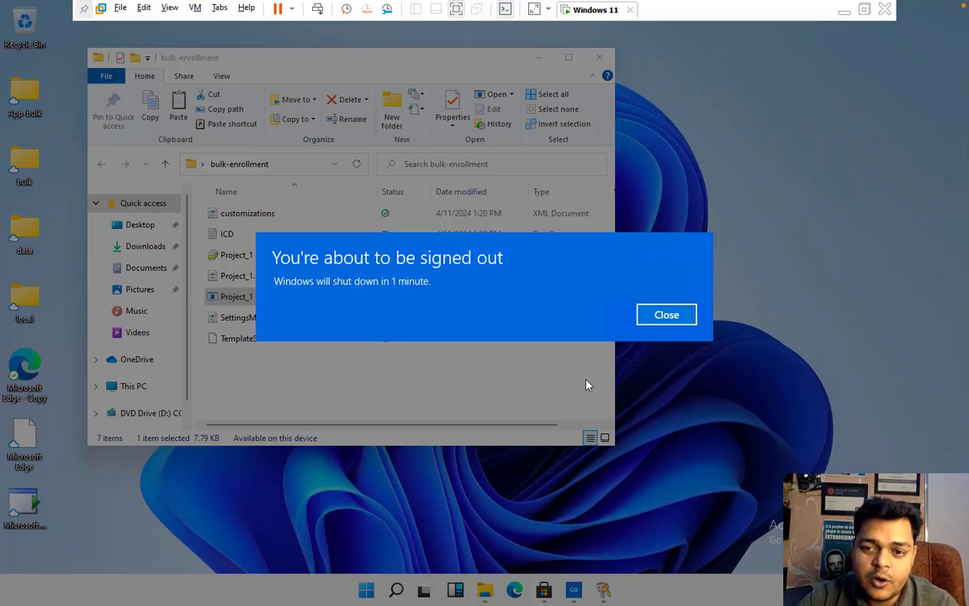
Return to the full-screen Windows 11 VM and sign in with the account PIN.
key("ctrl+Left")
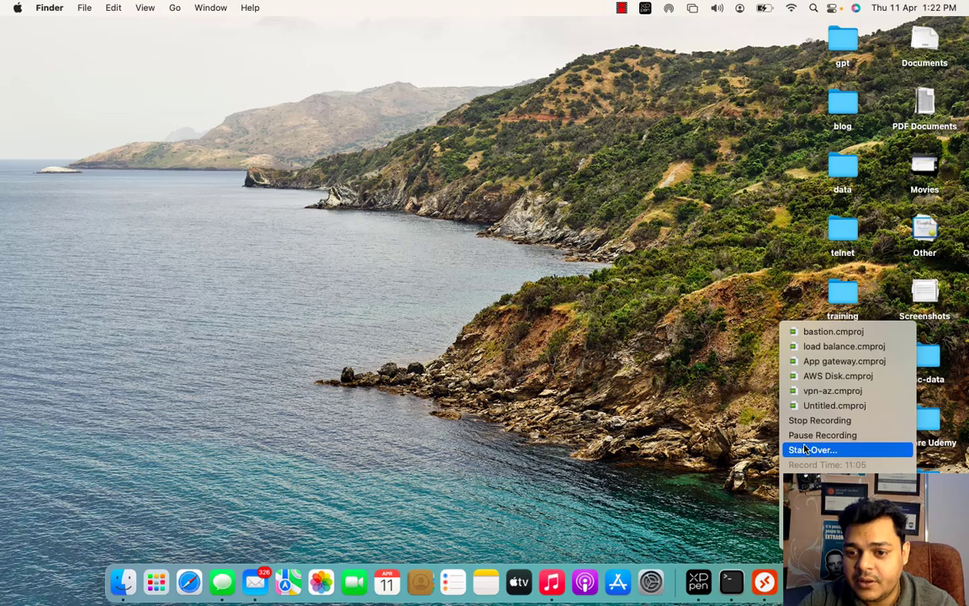
left_click(808, 435)
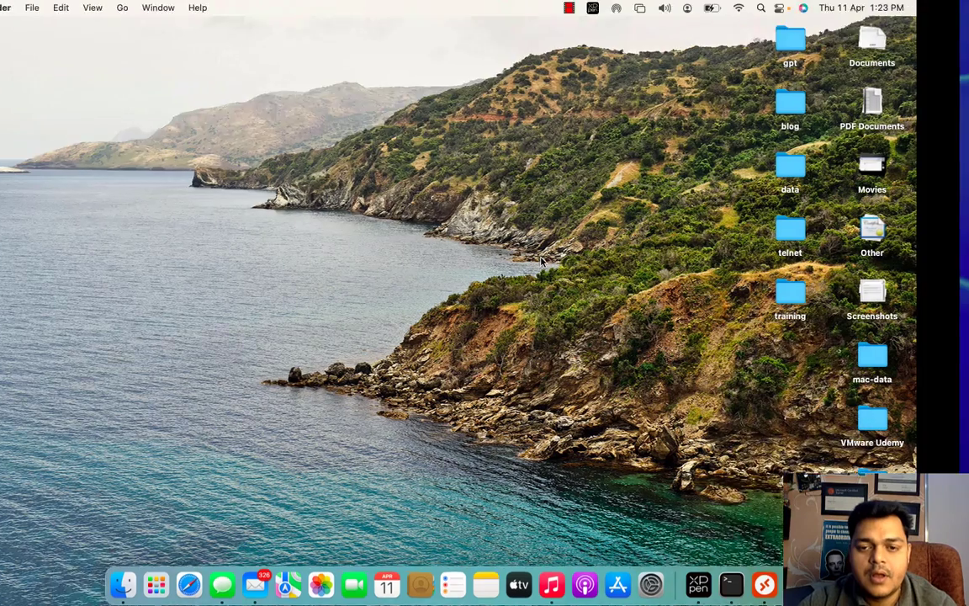
key("ctrl+Right")
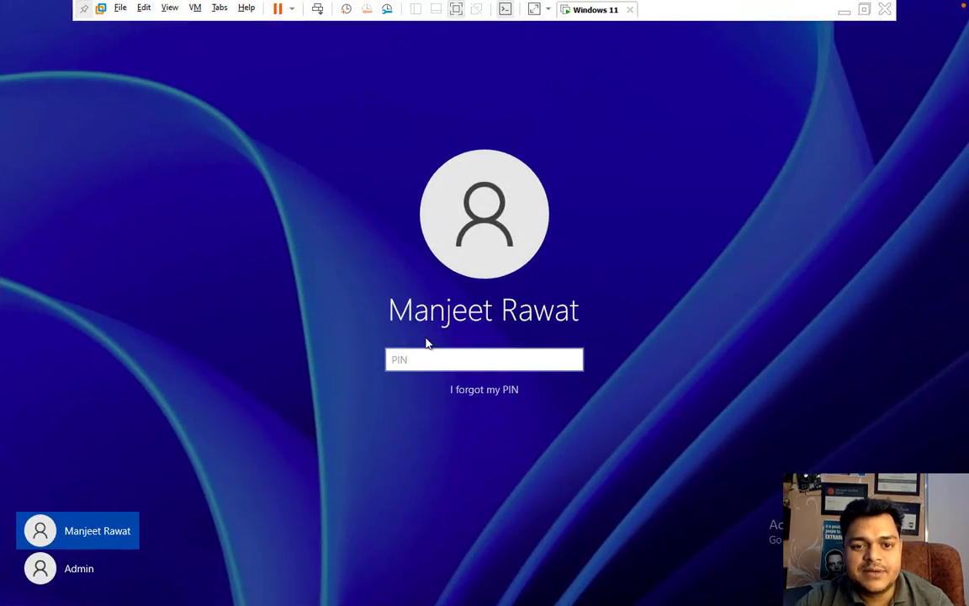
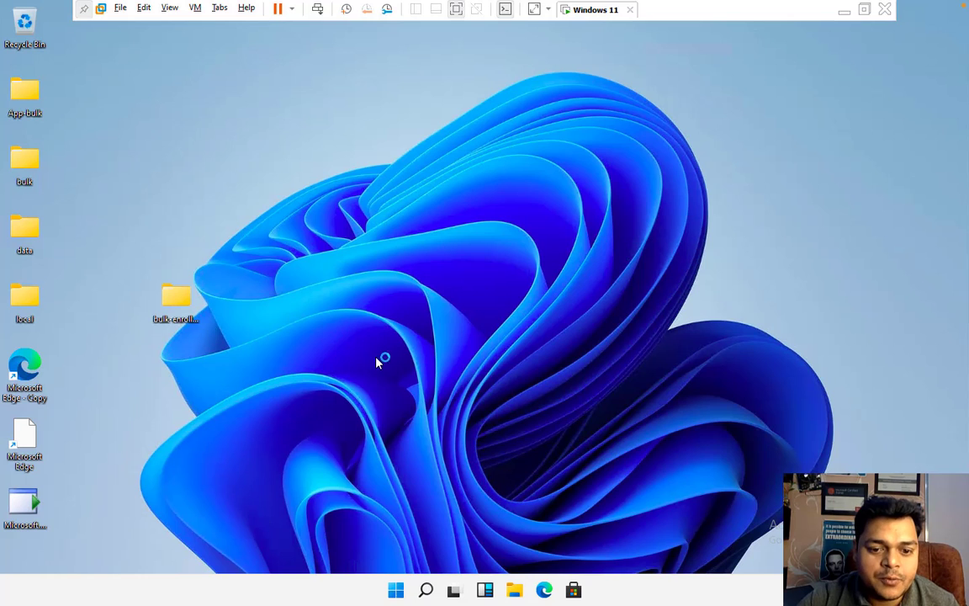
Check Settings > Accounts > Access work or school for connected accounts, then close Settings.
right_click(397, 591)
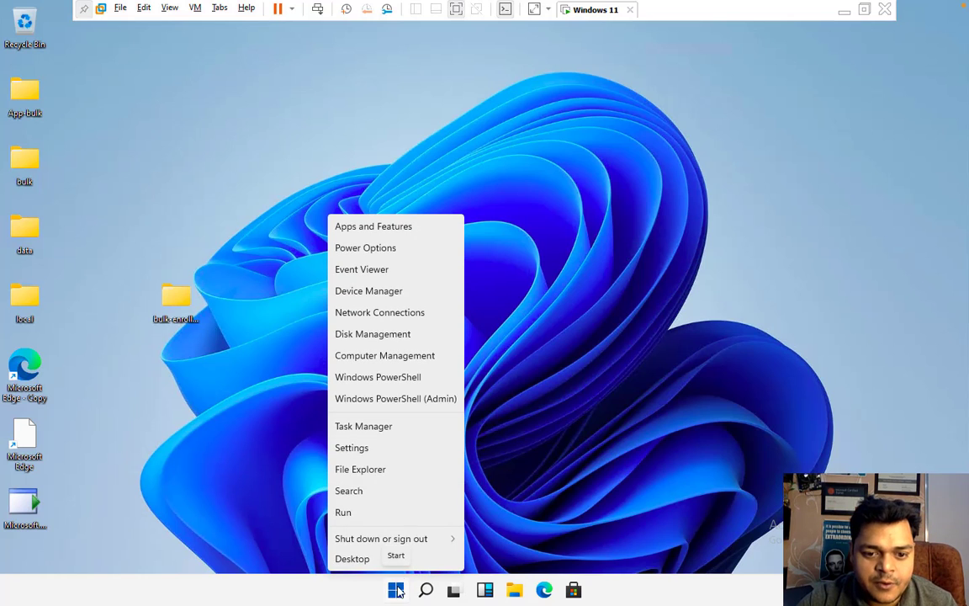
left_click(387, 449)
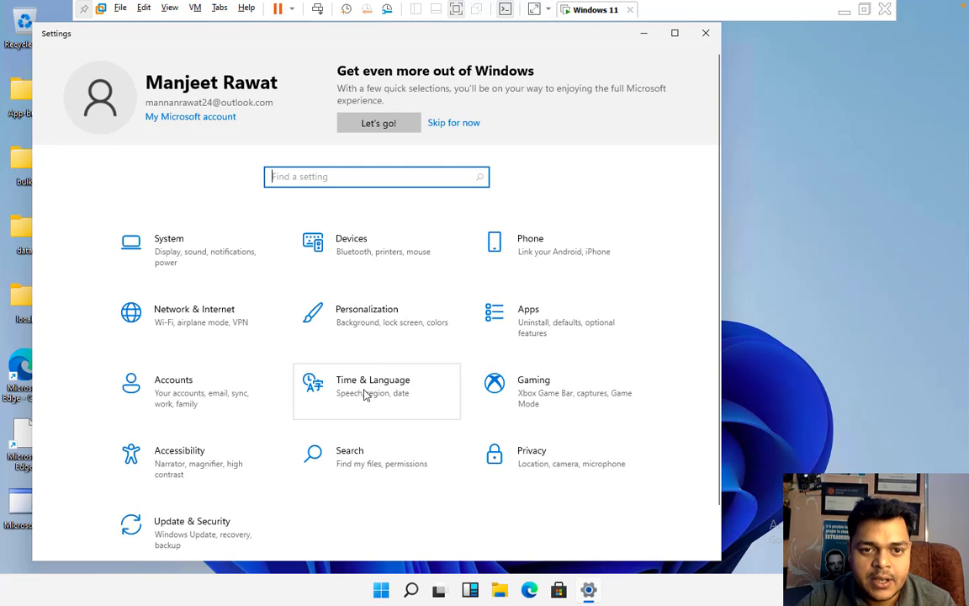
left_click(184, 400)
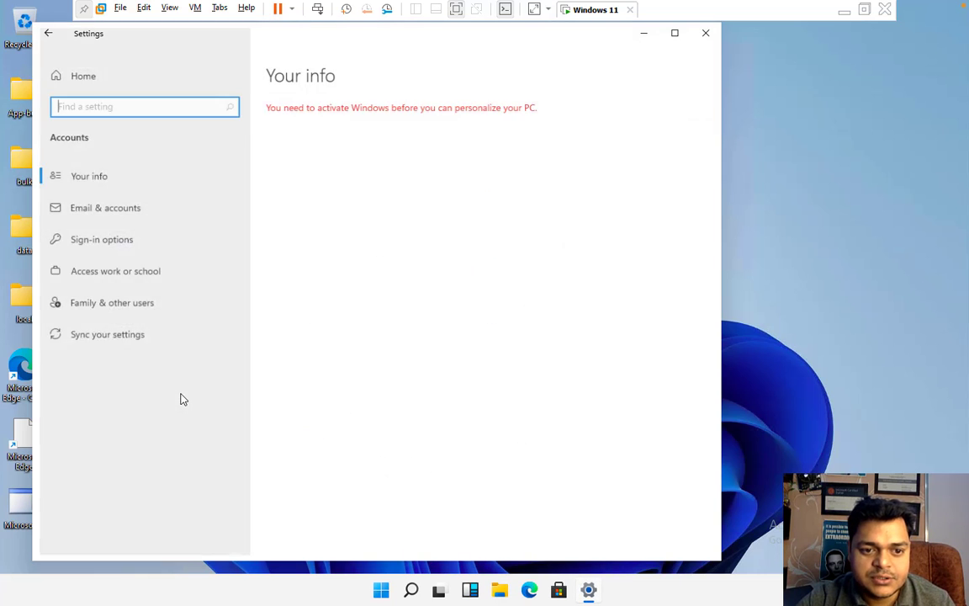
left_click(102, 276)
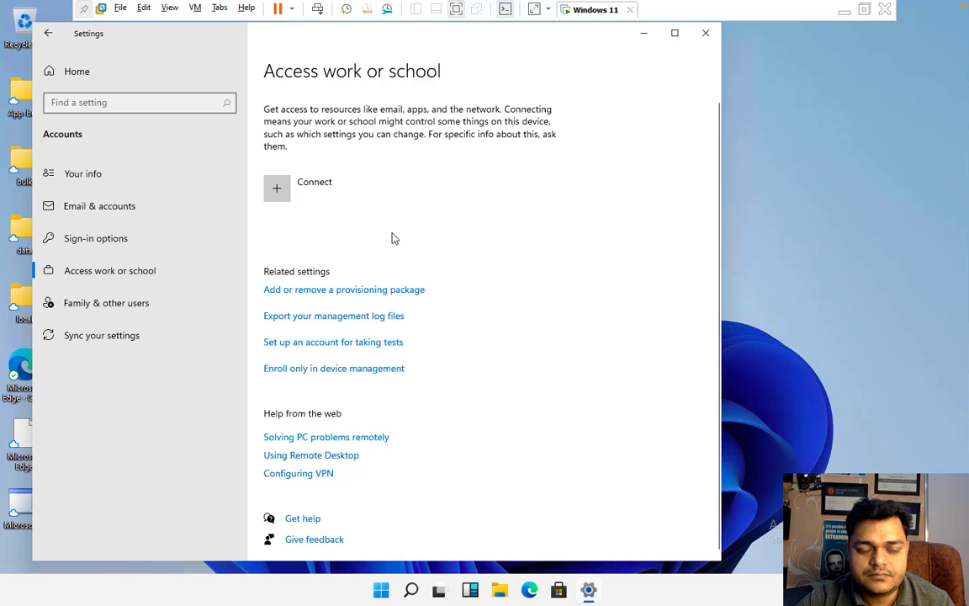
left_click(705, 32)
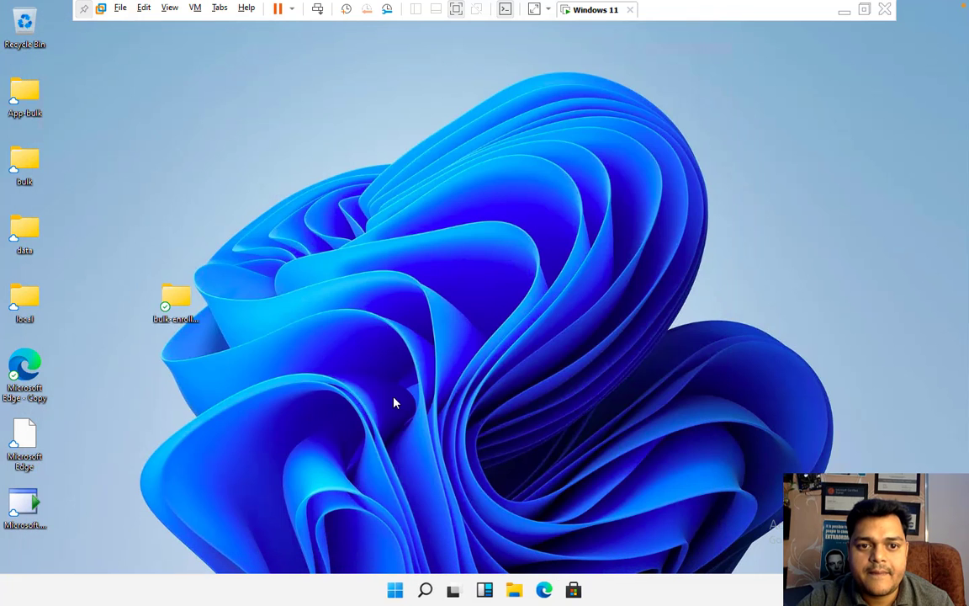
Run hostname in a Command Prompt to confirm DemoBulk-8614, then minimize the console and VM.
right_click(391, 595)
left_click(387, 520)
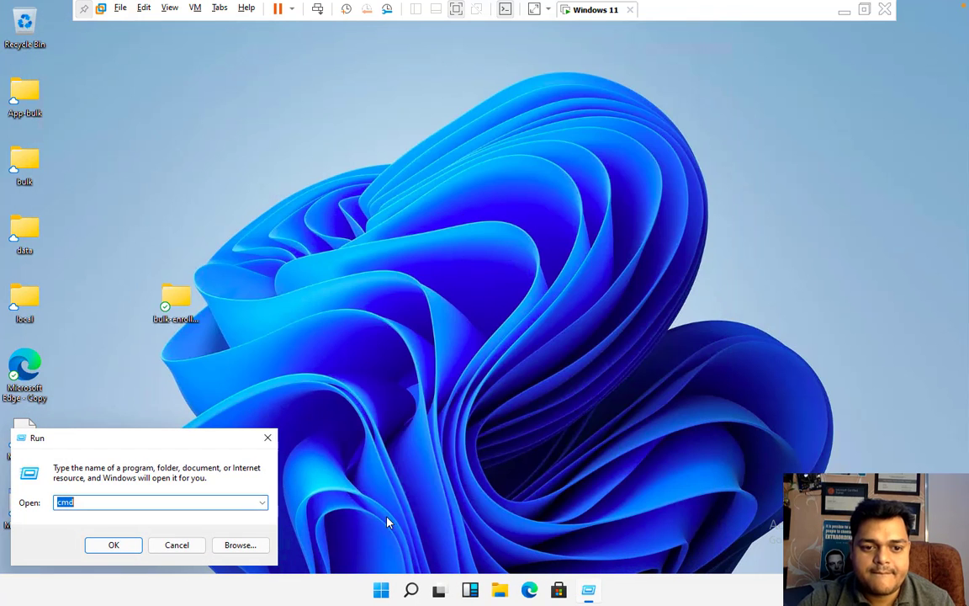
key("Return")
type("ho")
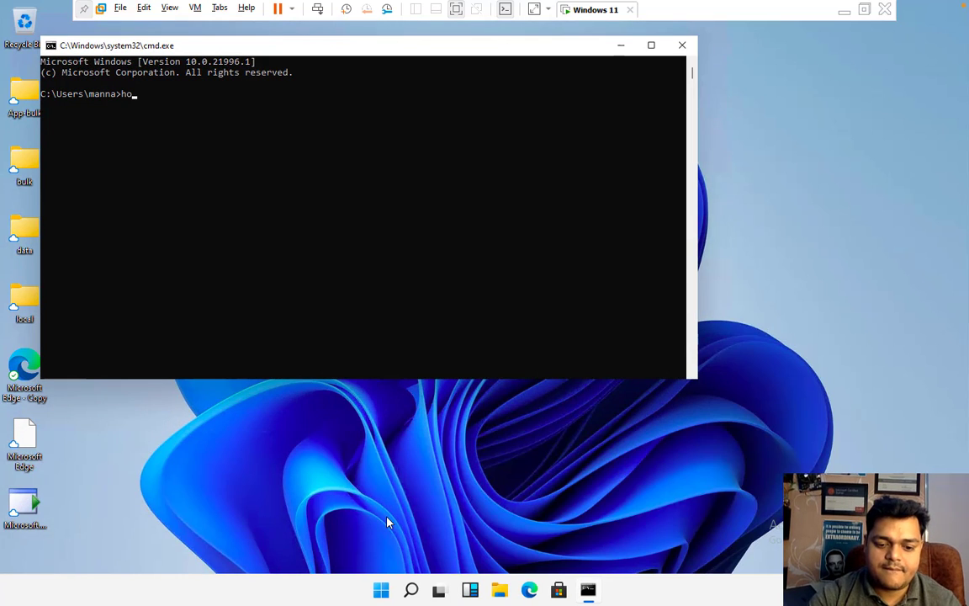
type("stname")
key("Return")
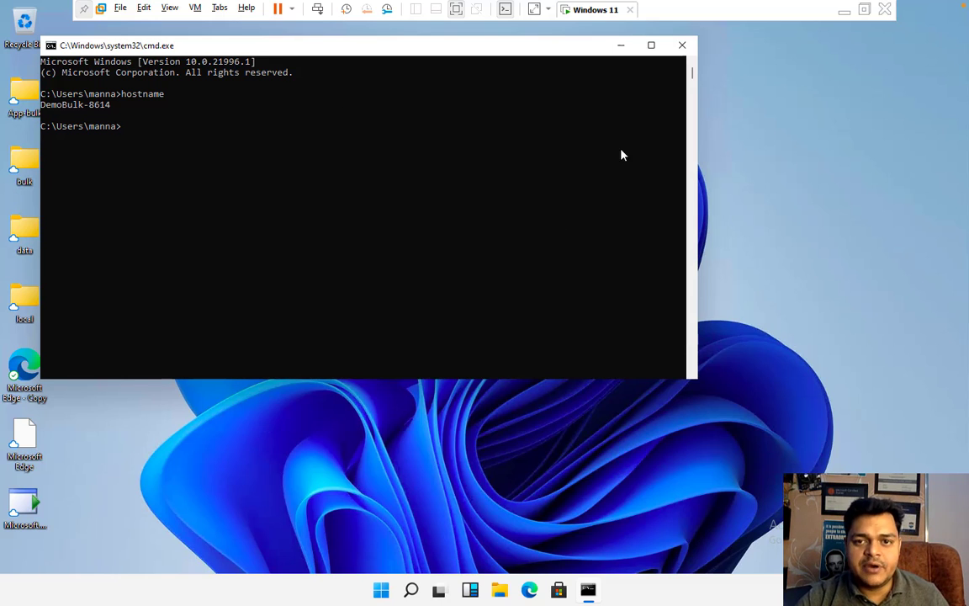
left_click(622, 45)
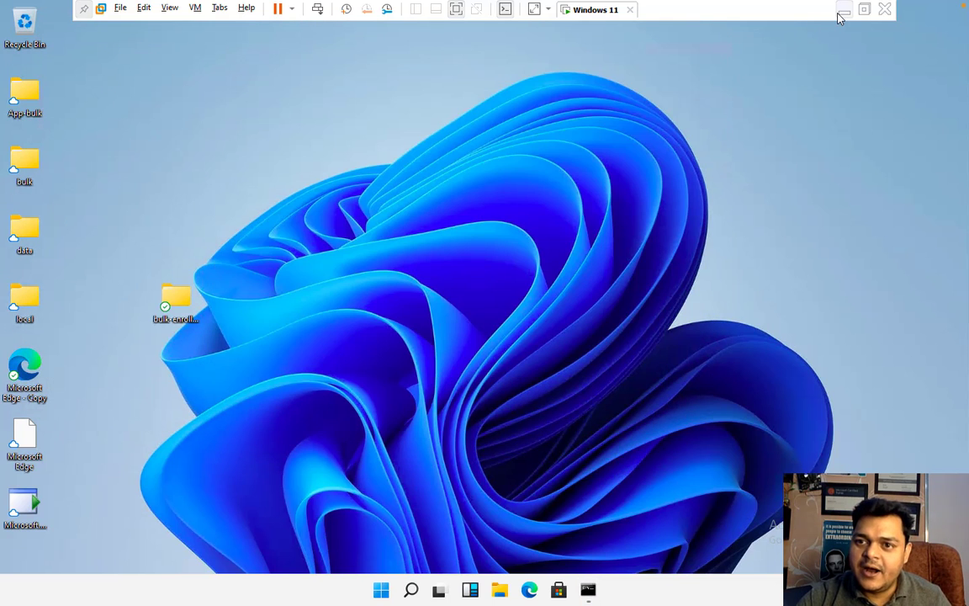
left_click(839, 12)
Show Intune's Windows devices list, widen the Device name column, refresh it, then return to the Mac desktop.
left_click(532, 555)
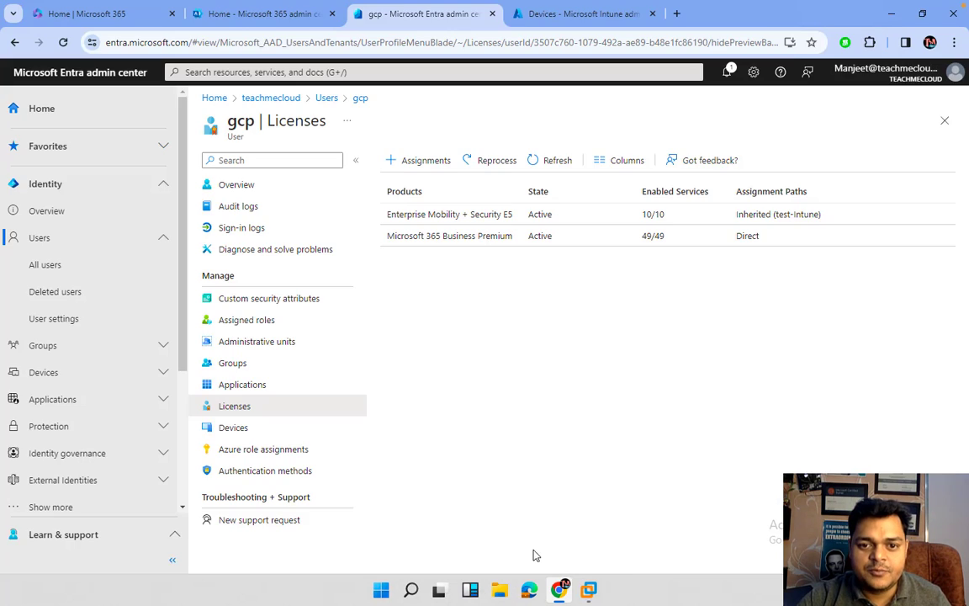
left_click(580, 14)
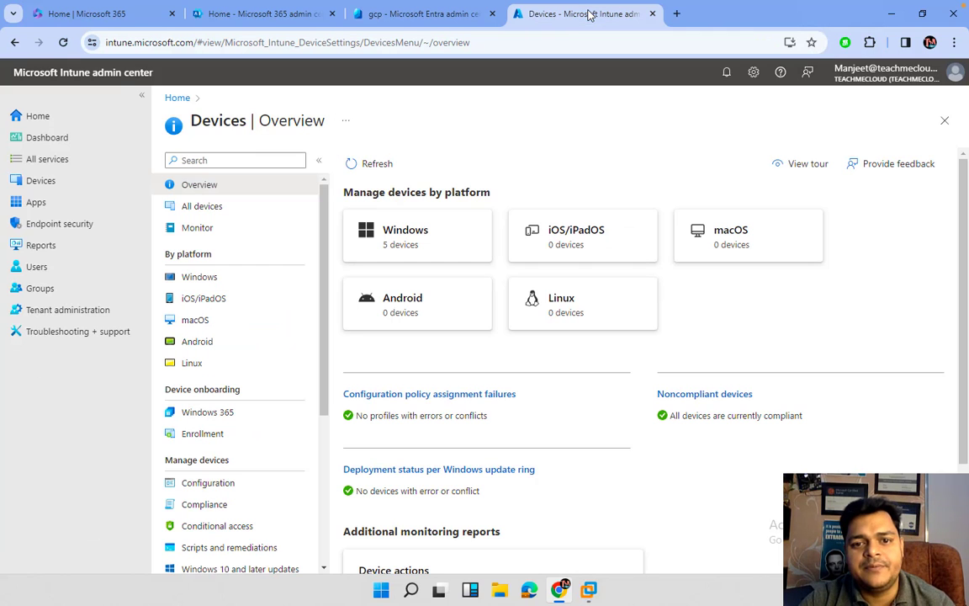
left_click(393, 240)
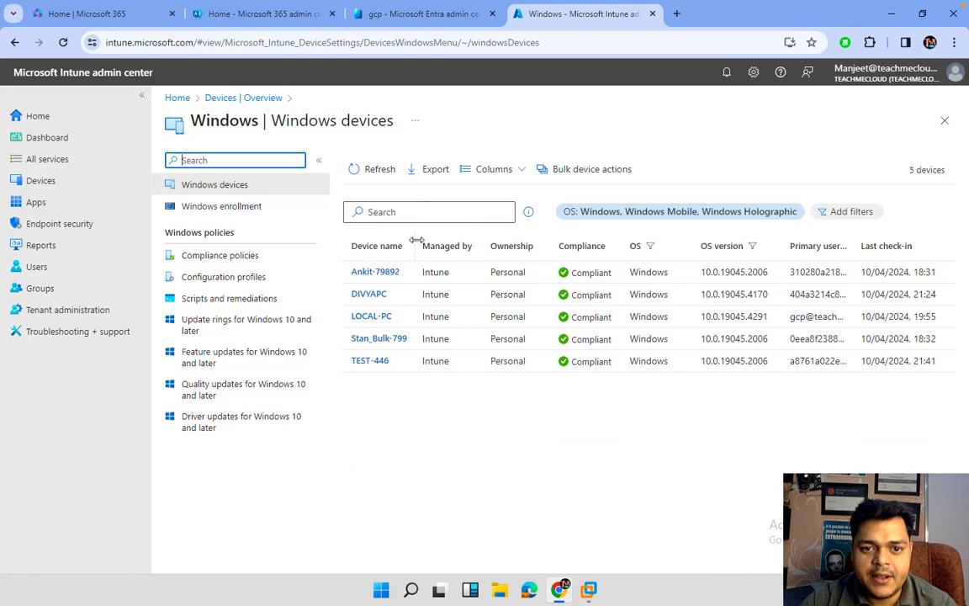
left_click_drag(419, 246, 501, 245)
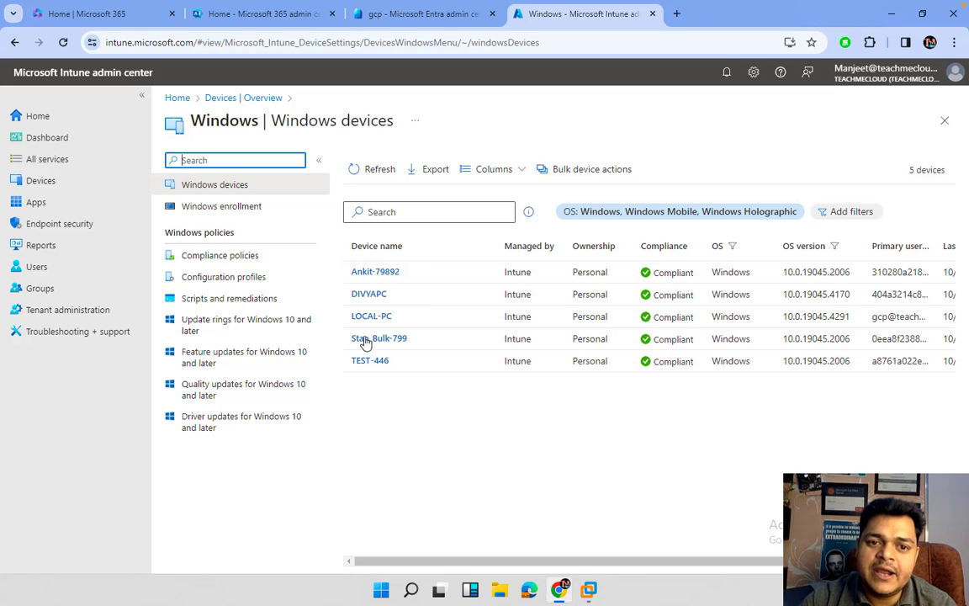
left_click(374, 168)
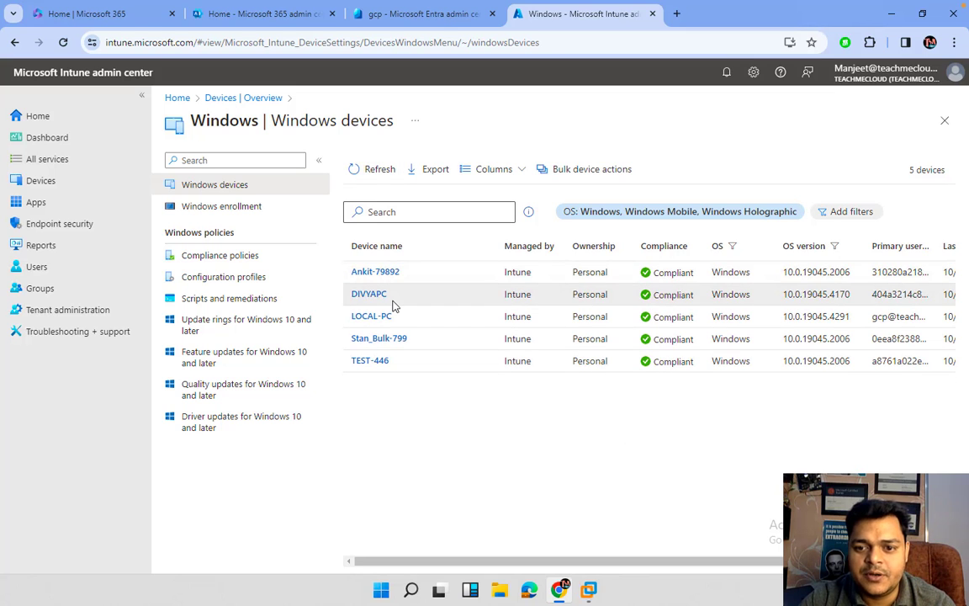
key("ctrl+Left")
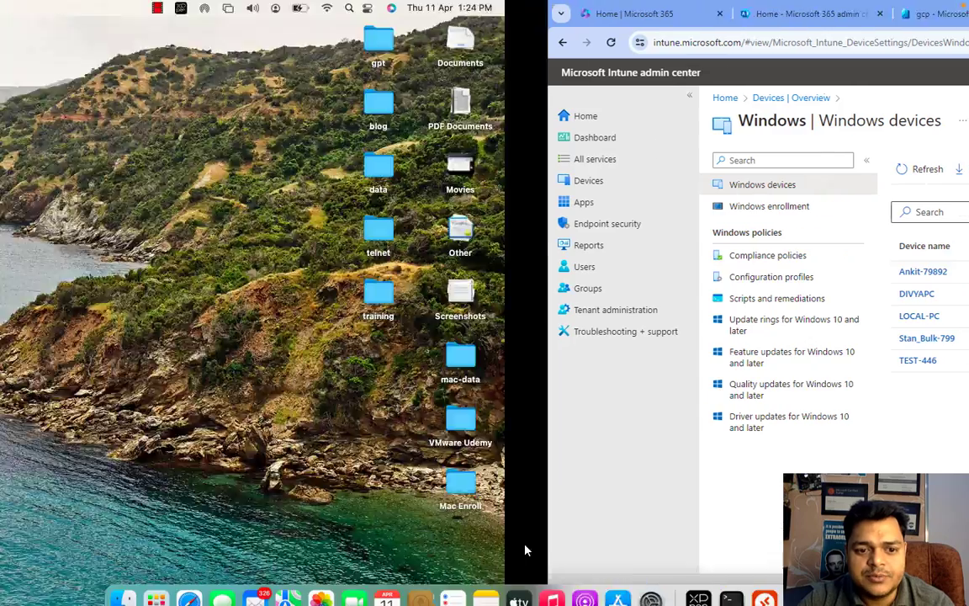
right_click(799, 582)
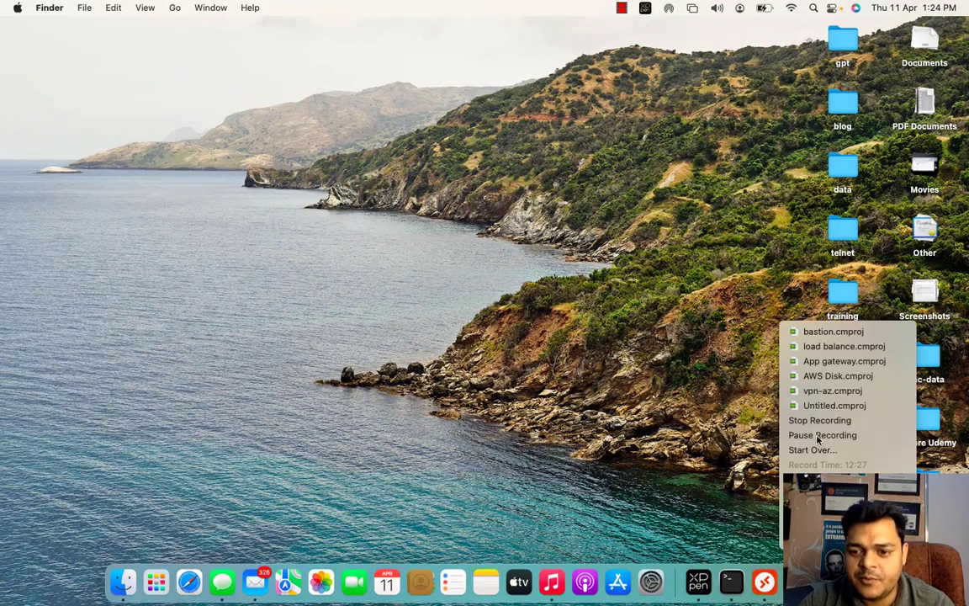